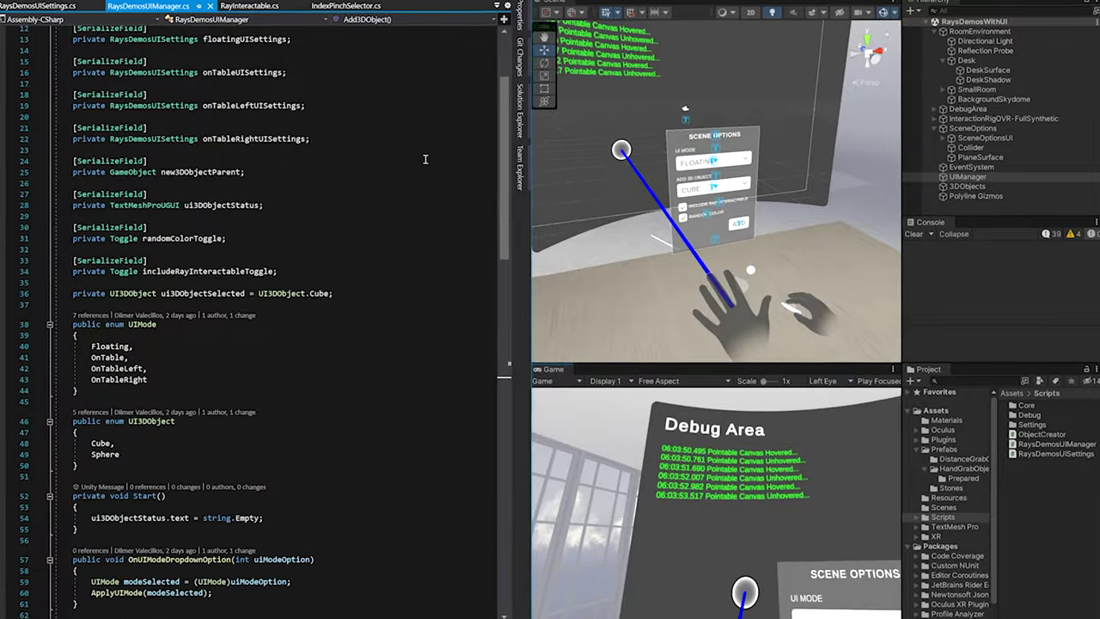
- Scroll down and highlight the code block that adds the ray interactable
scroll(422, 157, down, 7)
scroll(422, 157, down, 12)
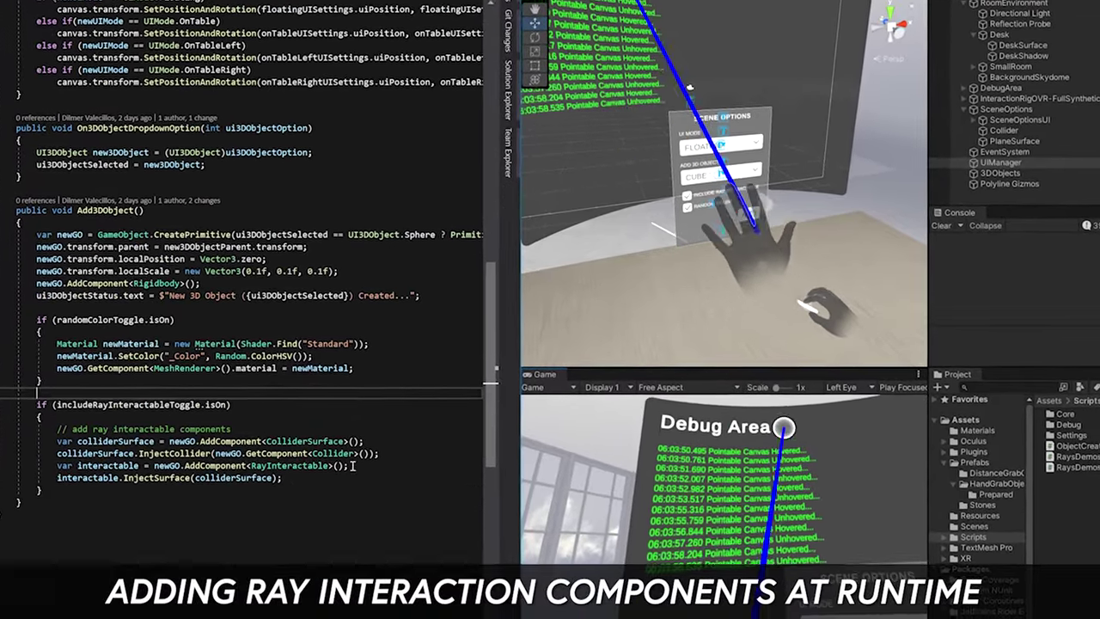
drag(41, 488, 36, 403)
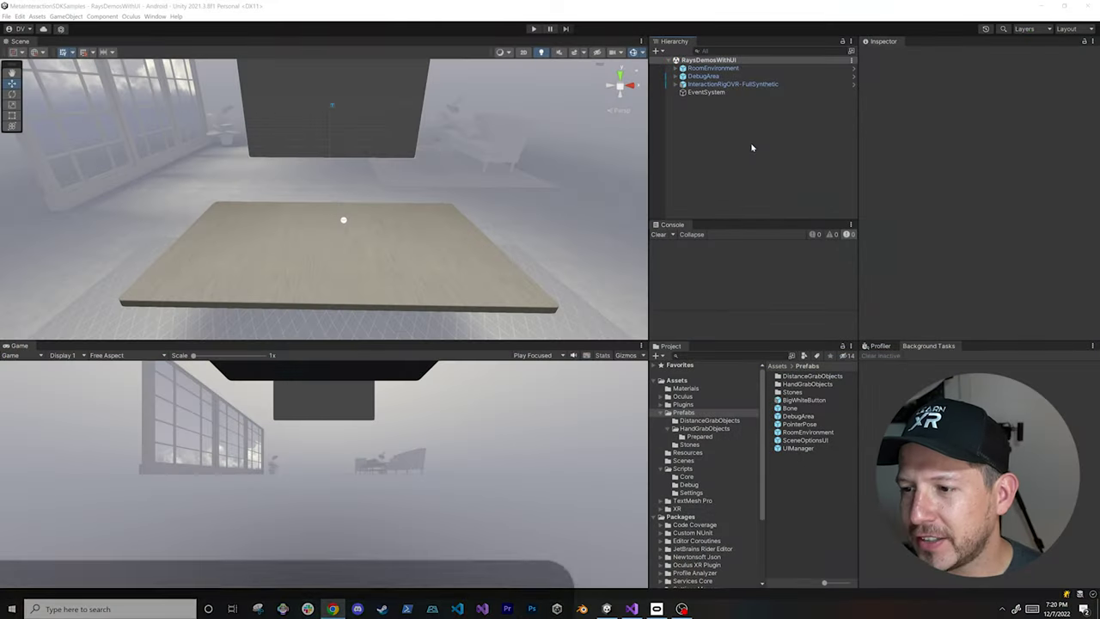
- Create a UI Canvas in the Hierarchy named SceneOptions
right_click(752, 146)
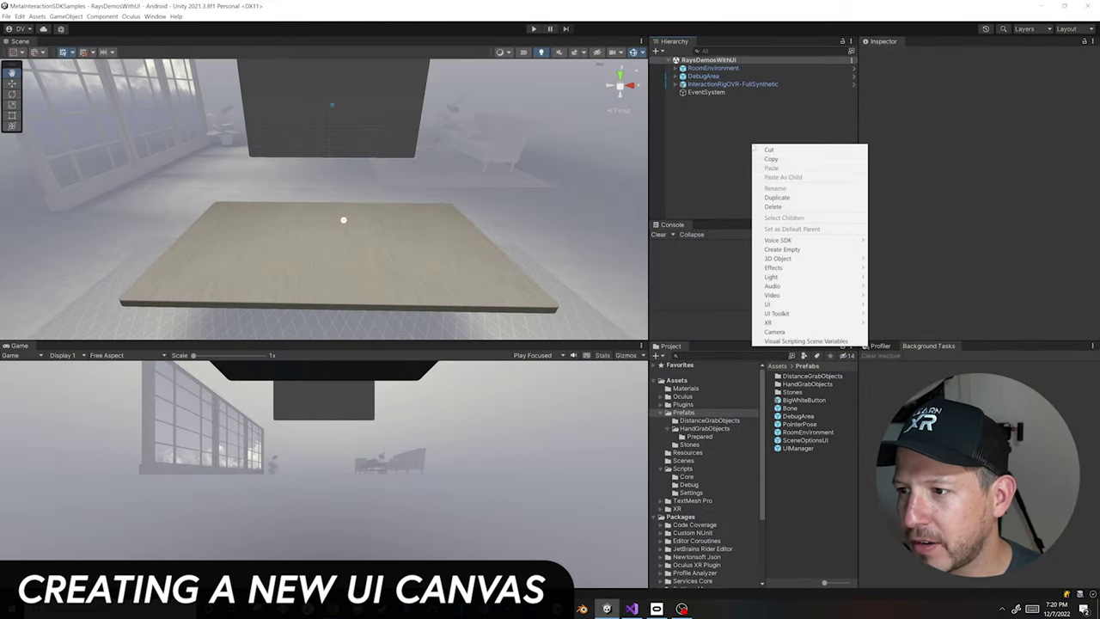
mouse_move(808, 304)
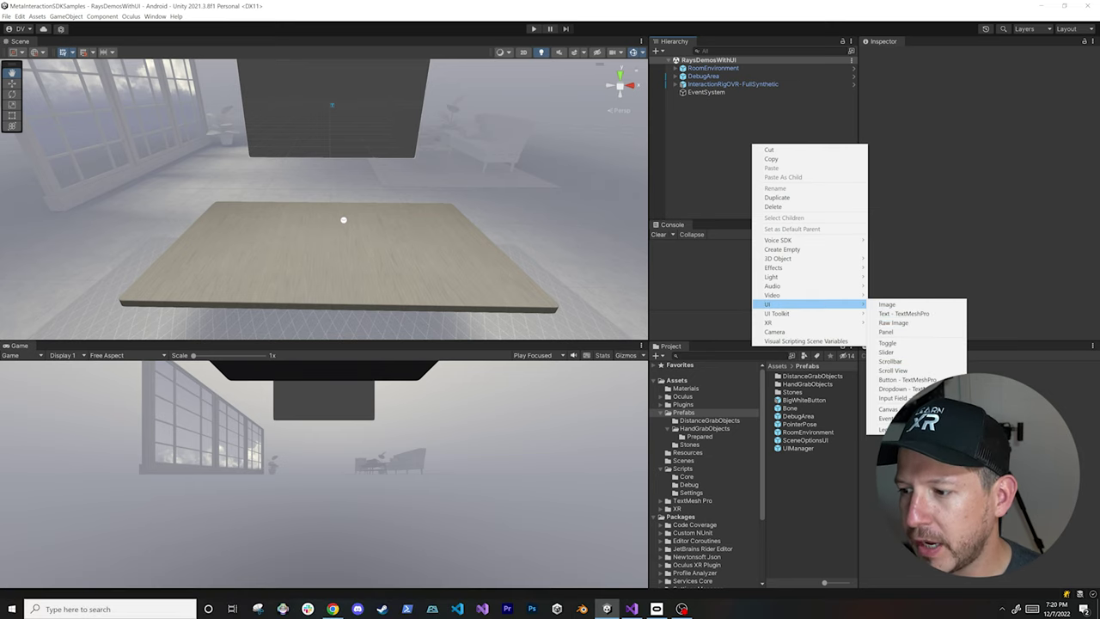
click(887, 409)
text(SceneOptions)
key(Return)
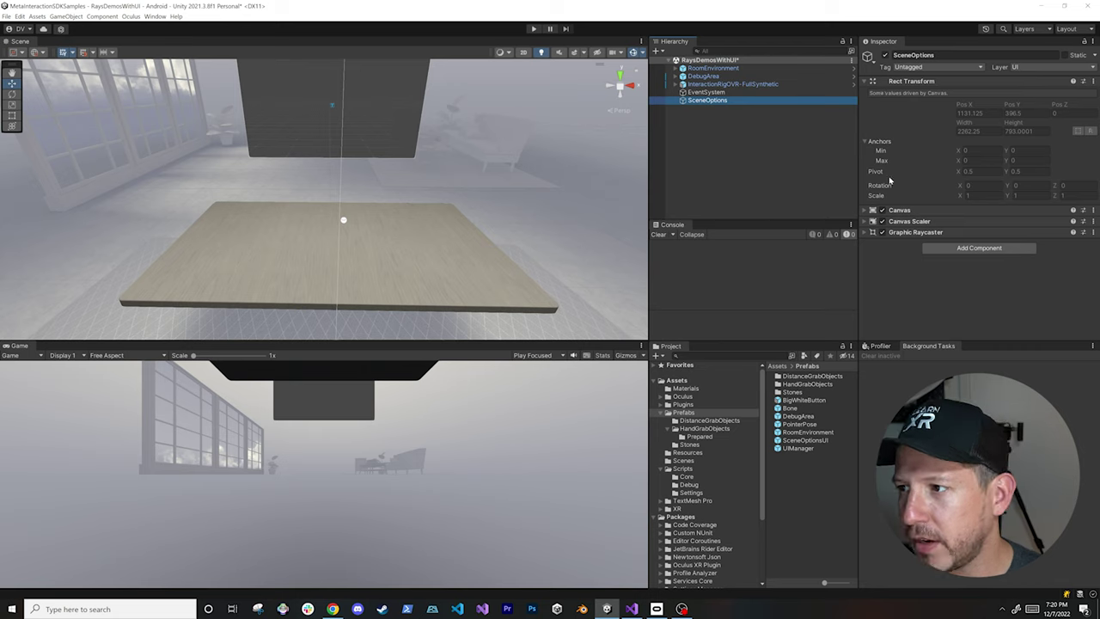
- Set the SceneOptions Canvas render mode to World Space
click(902, 209)
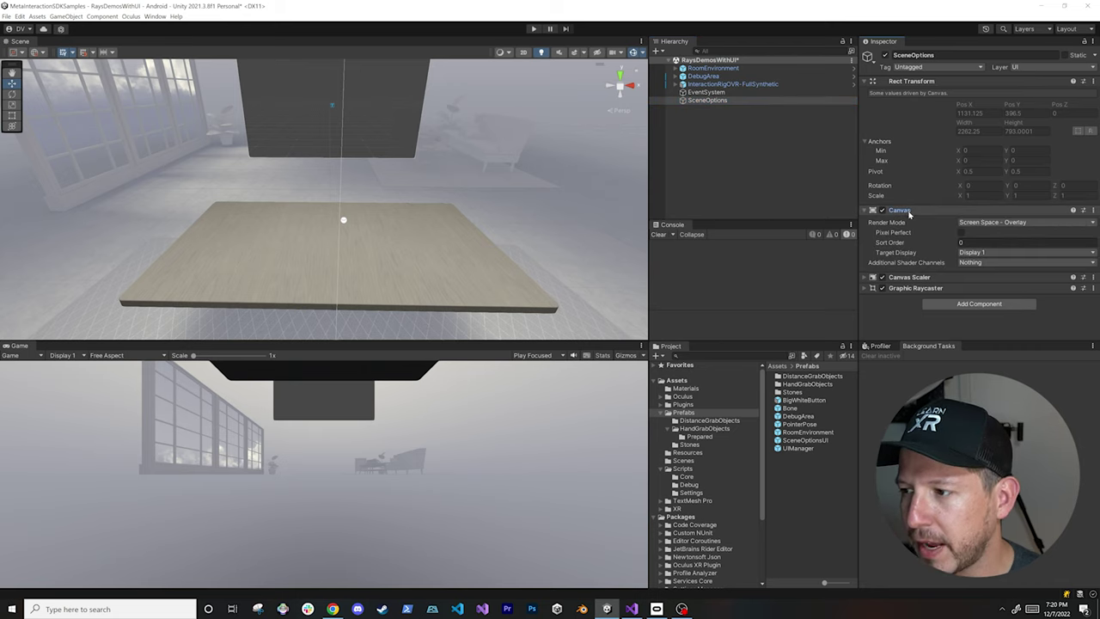
click(982, 222)
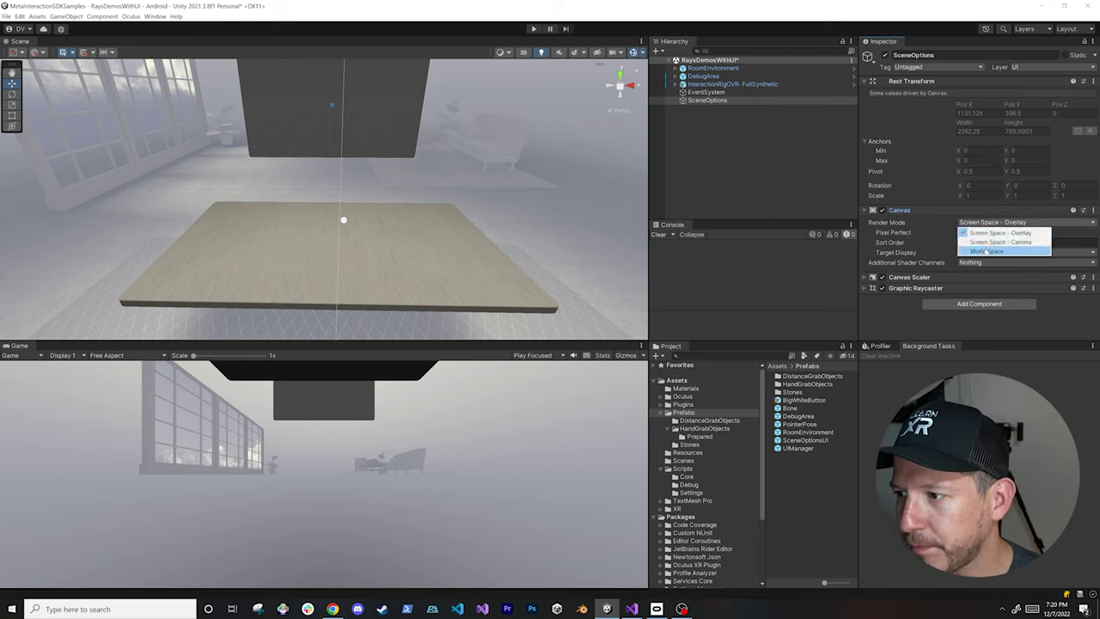
click(986, 251)
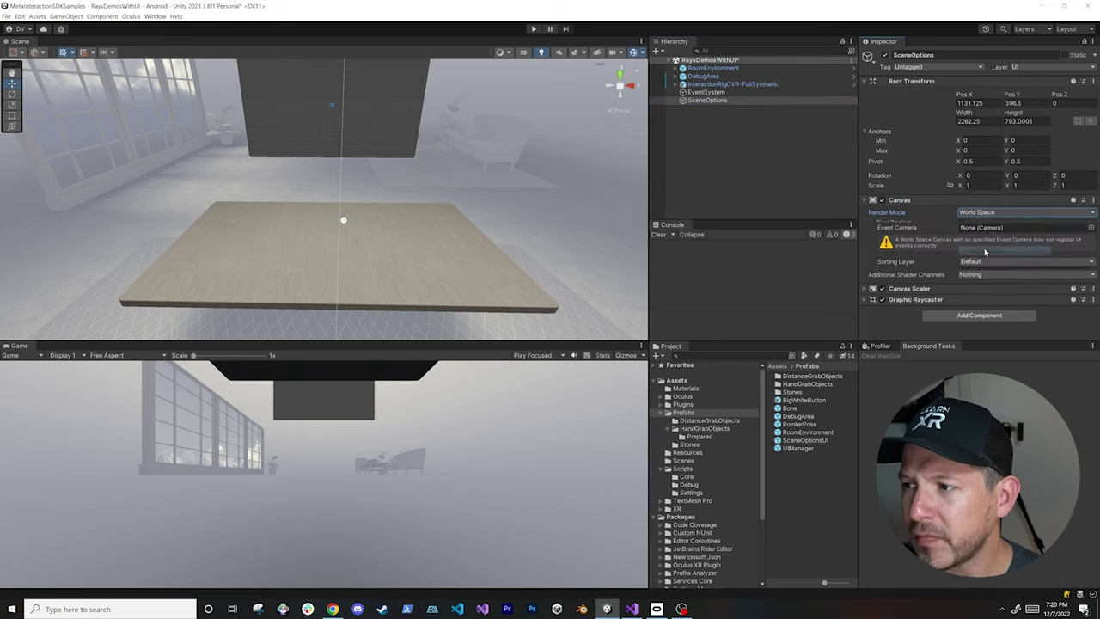
- Position the canvas at X 0, Y 1.05, Z 0.828
click(969, 102)
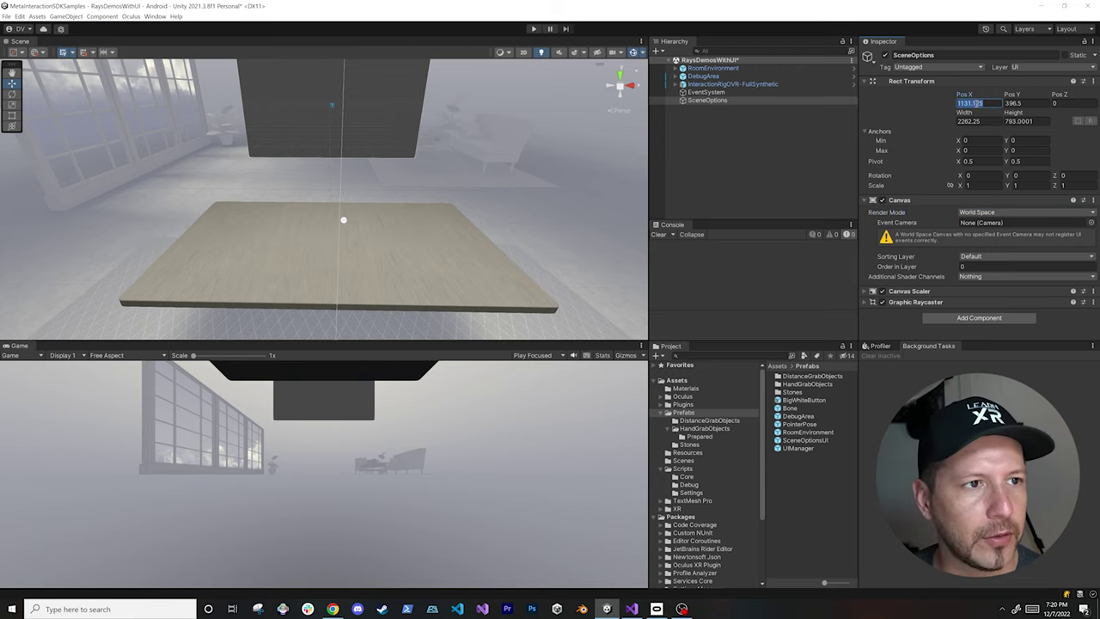
text(0)
key(Tab)
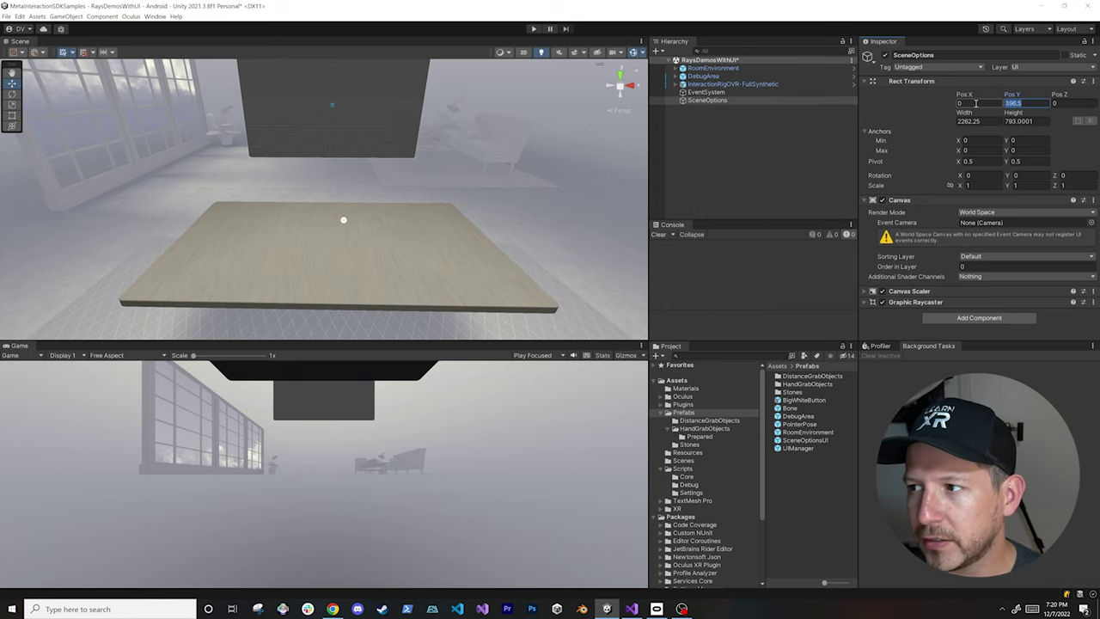
text(1)
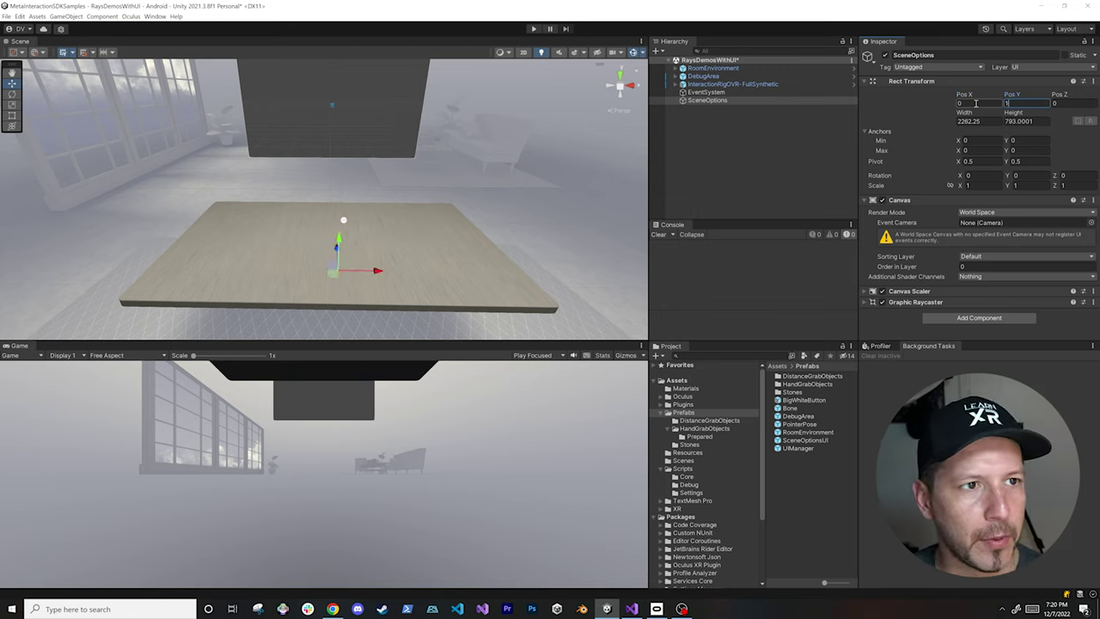
text(.05)
key(Tab)
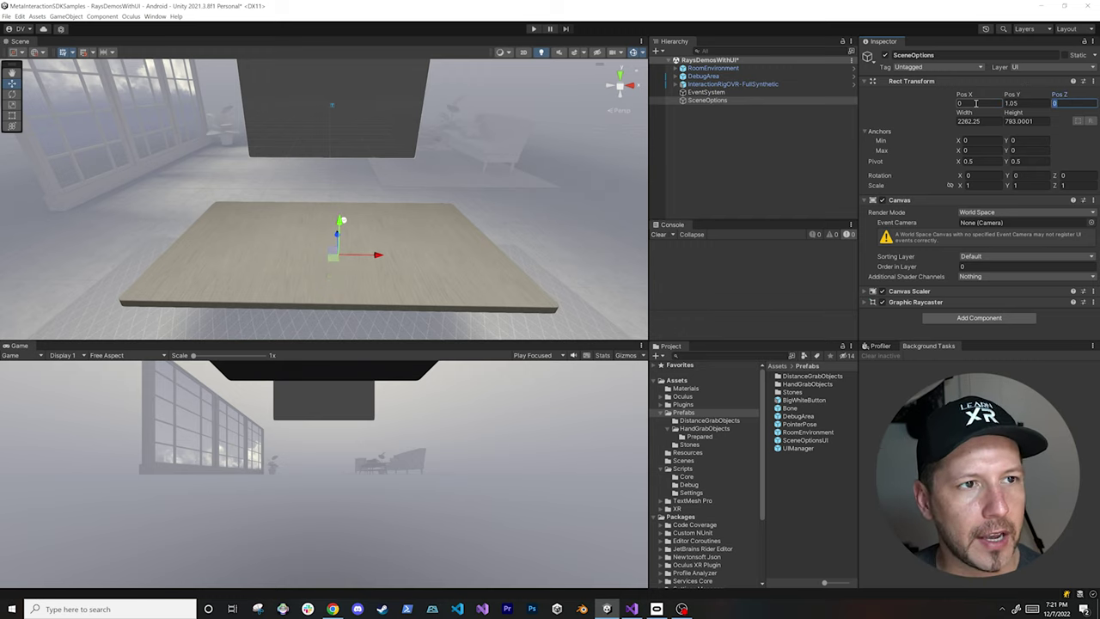
text(0.8)
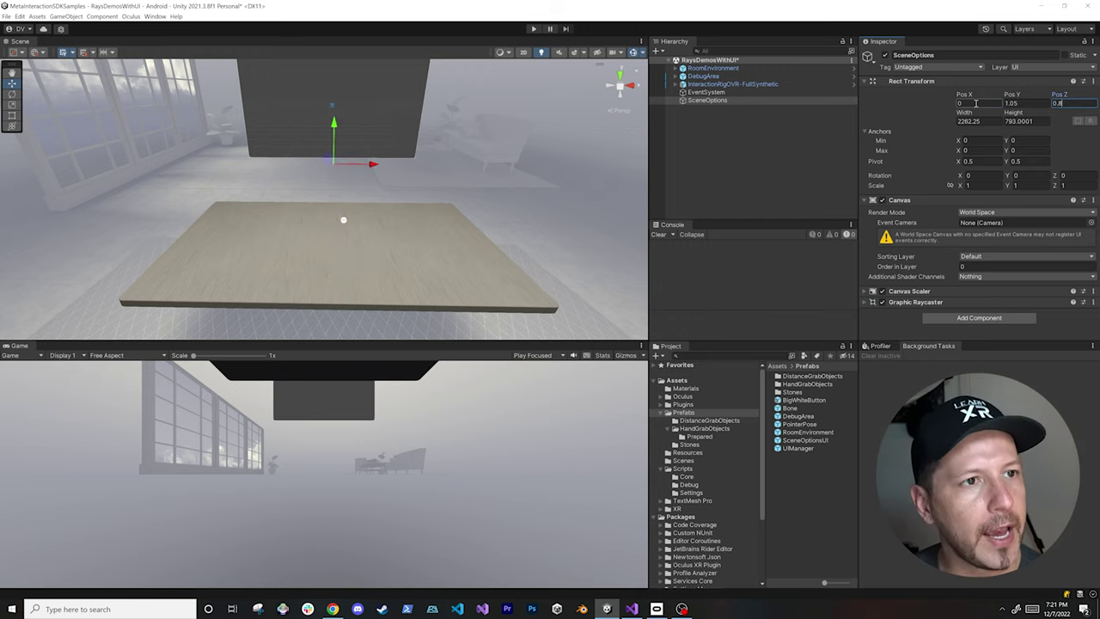
text(28)
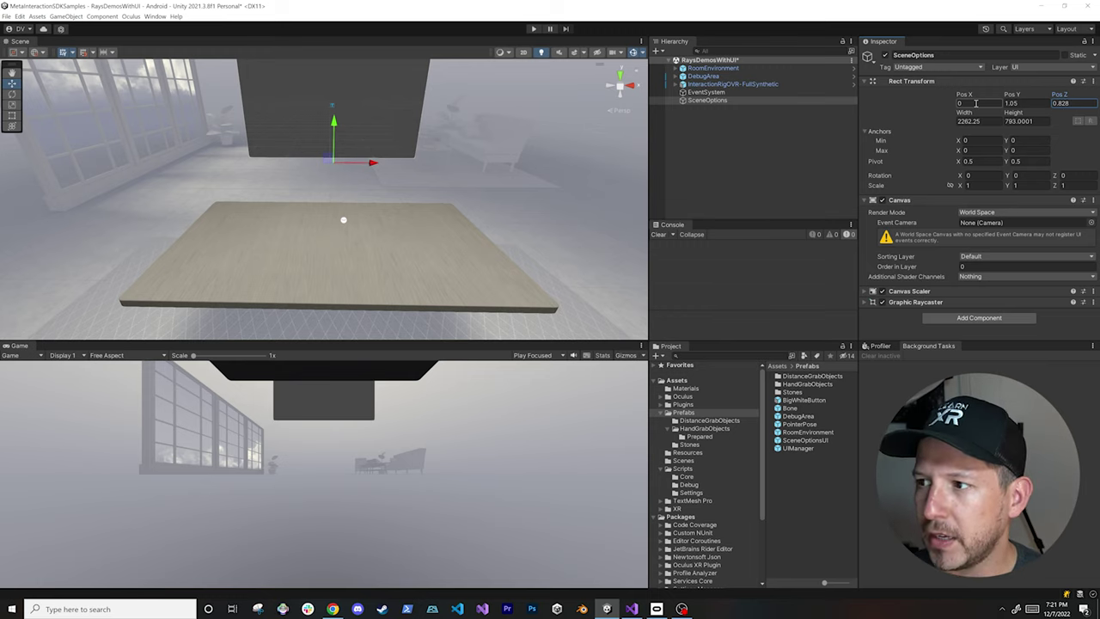
- Size the canvas to width 0.3744 and height 0.5, then view it front-on
click(978, 121)
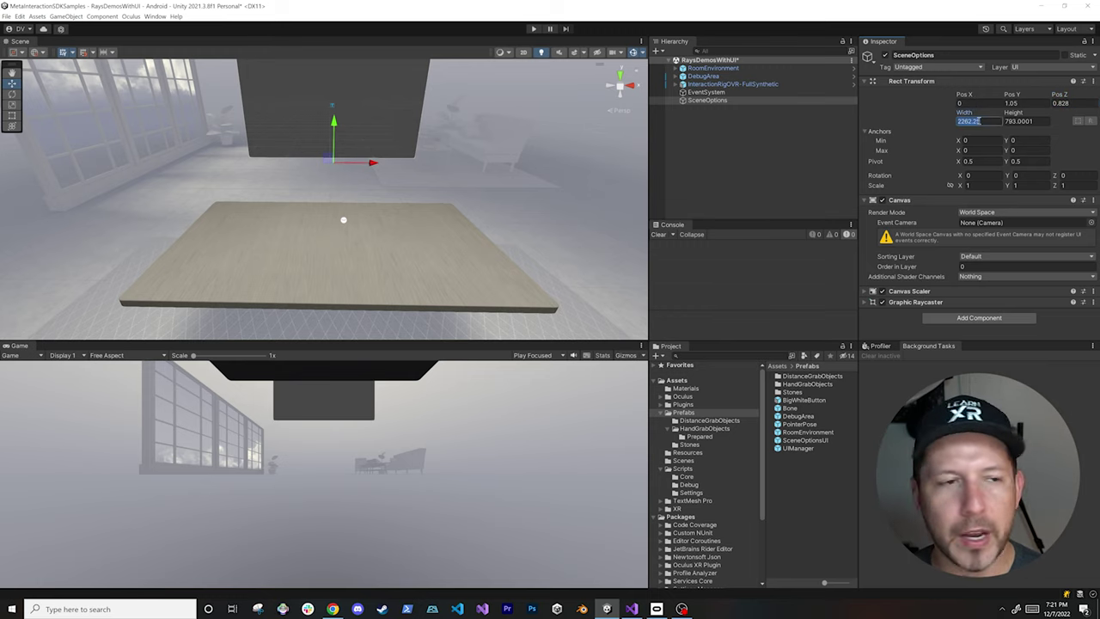
text(0)
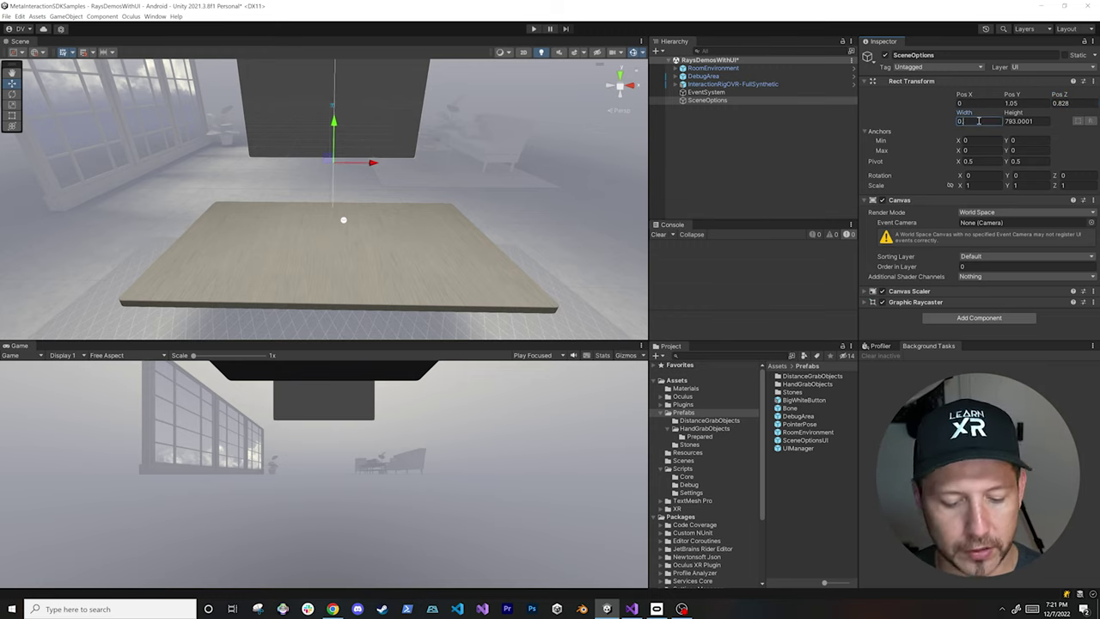
text(.3744)
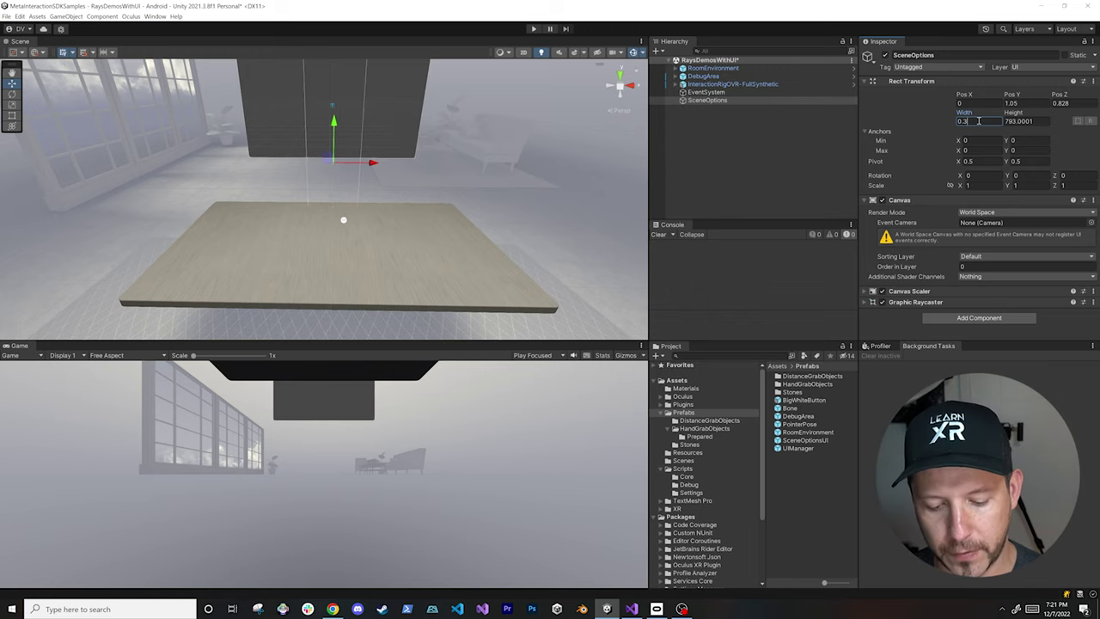
key(Tab)
text(0.5)
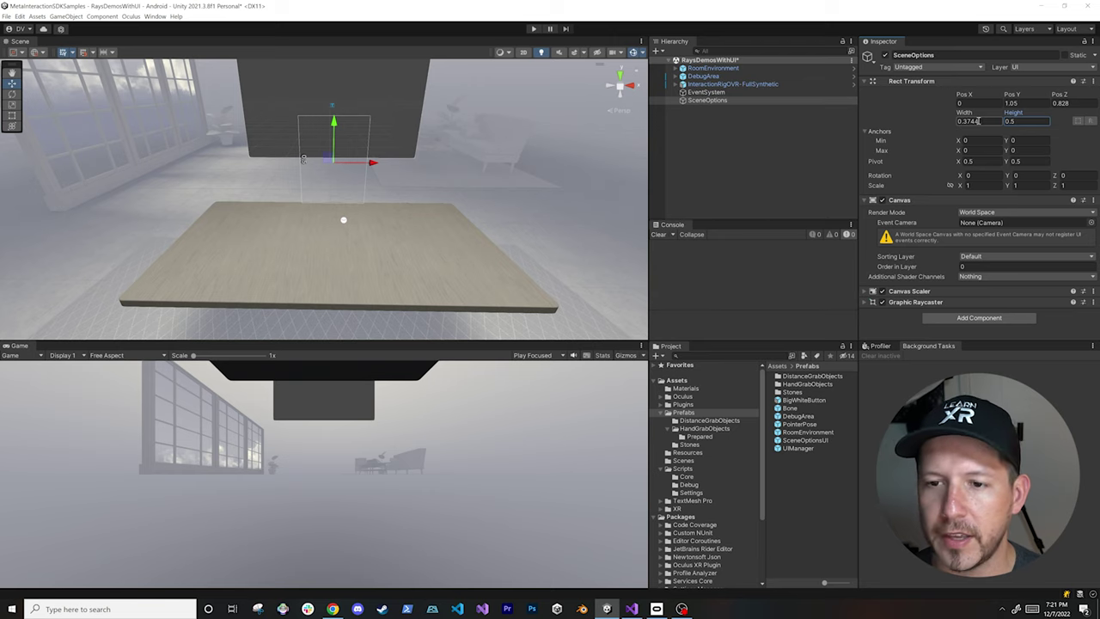
key(Return)
scroll(364, 235, up, 5)
alt+drag(364, 235, 372, 196)
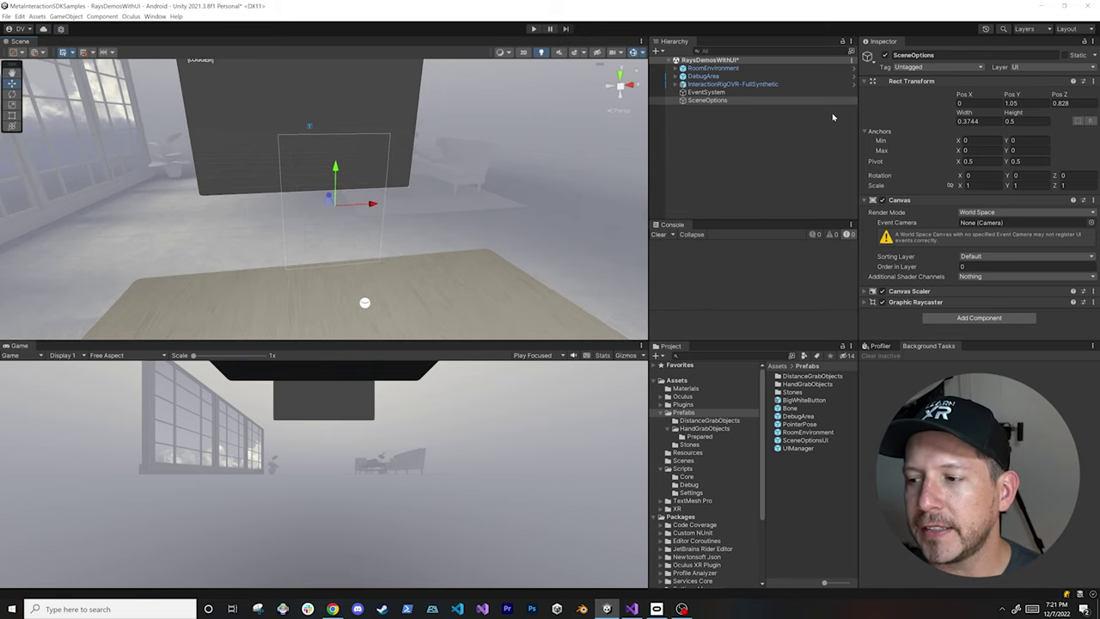
- Nest the SceneOptionsUI prefab under SceneOptions and view the Scene Options panel from the left
click(910, 200)
click(911, 81)
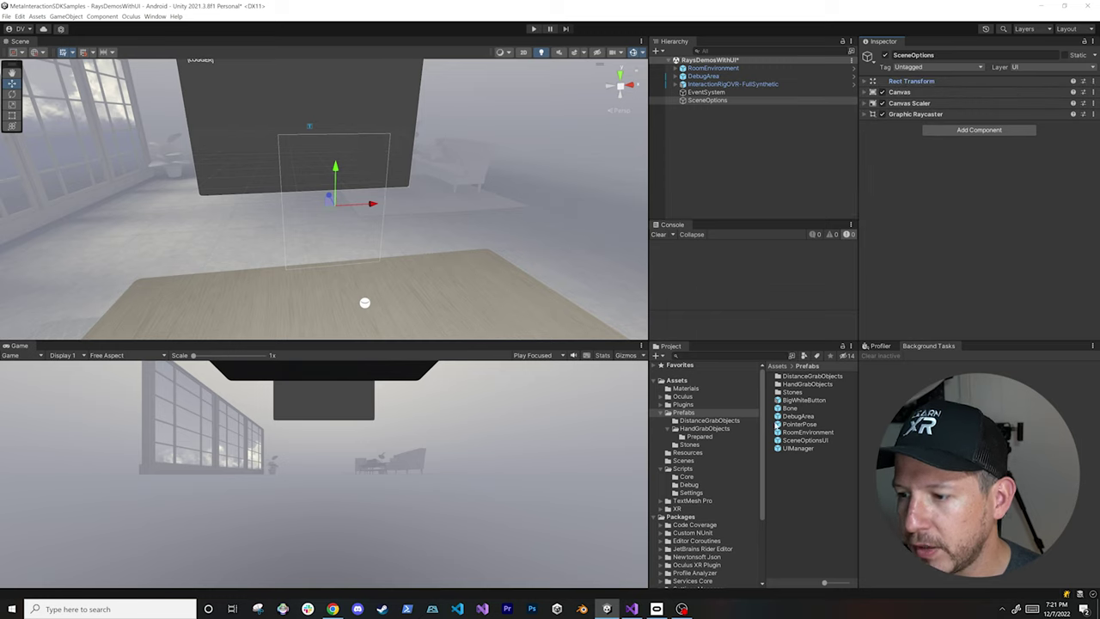
drag(808, 440, 725, 103)
scroll(327, 198, up, 3)
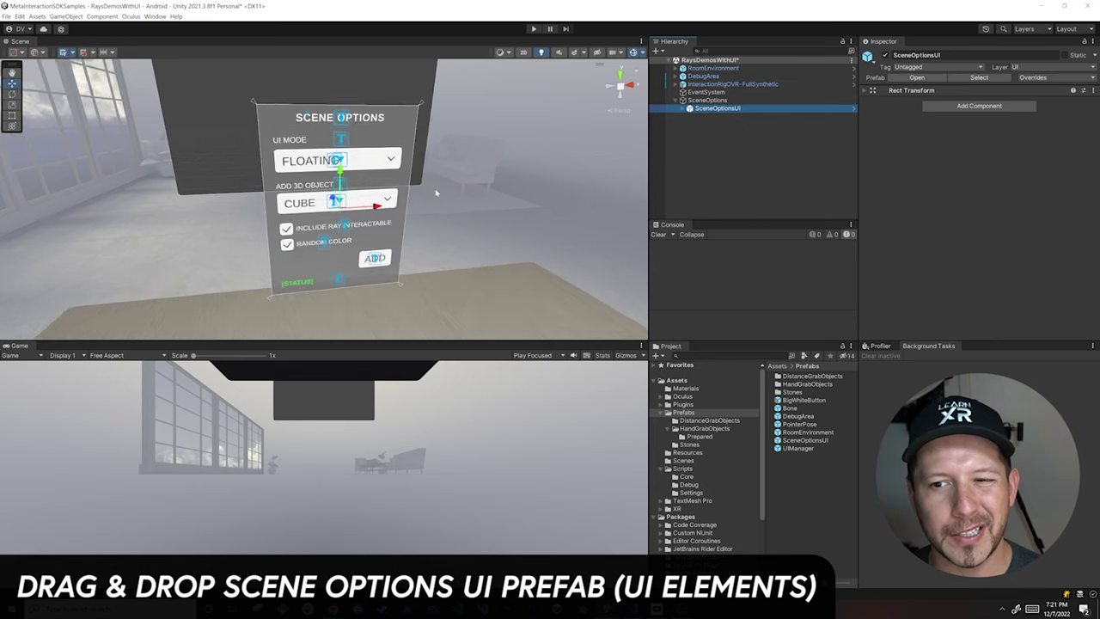
alt+drag(327, 198, 270, 187)
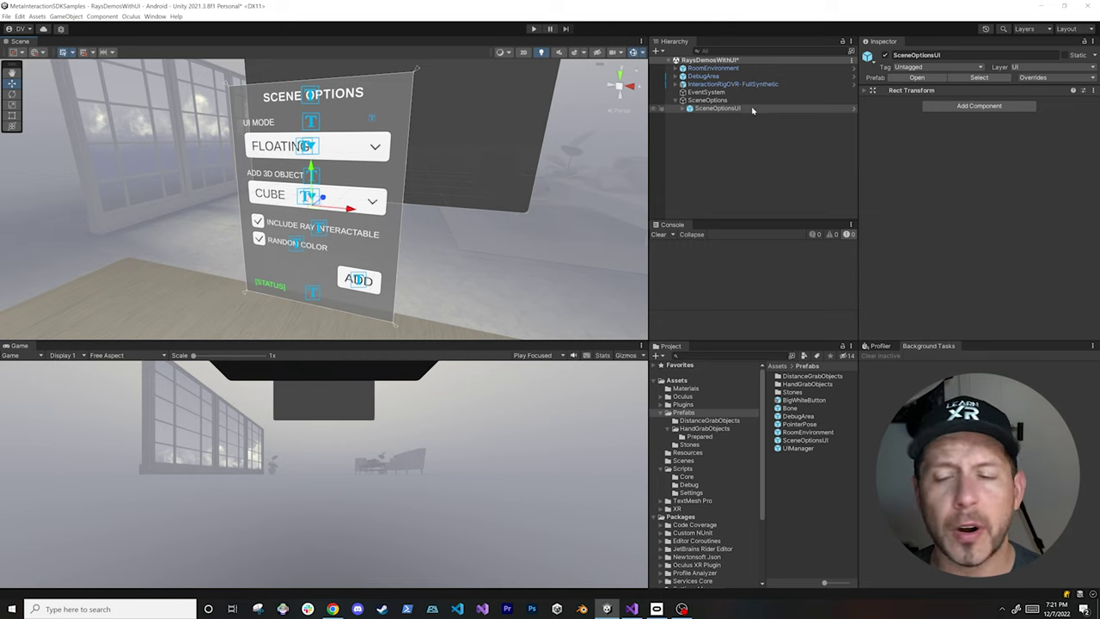
click(707, 100)
- Add an empty child named Collider under SceneOptions
right_click(707, 100)
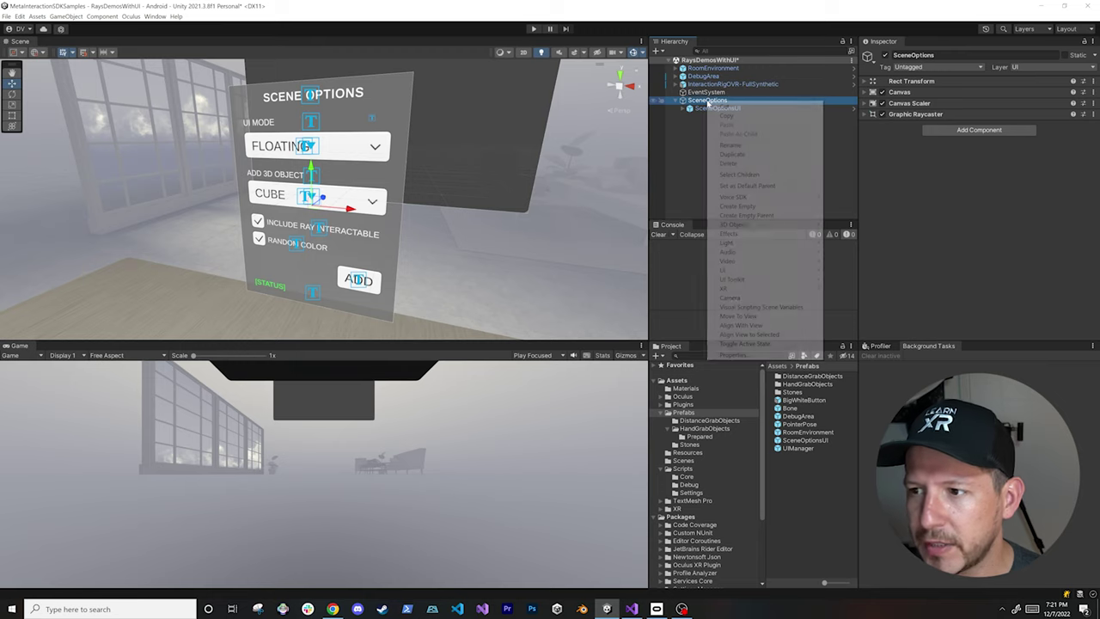
click(749, 206)
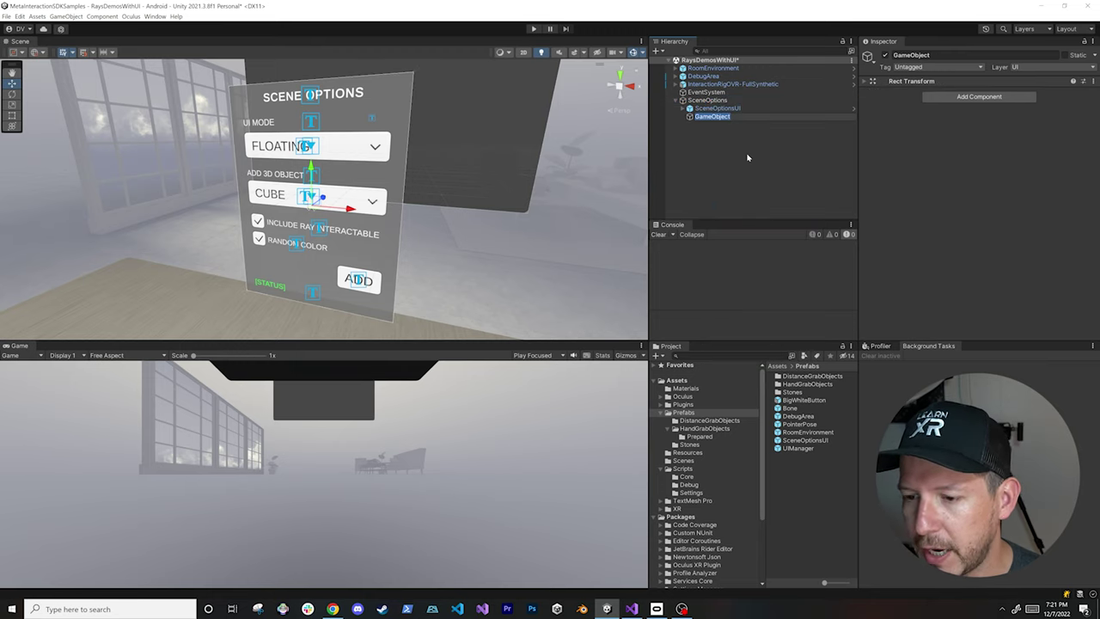
text(Collider)
key(Return)
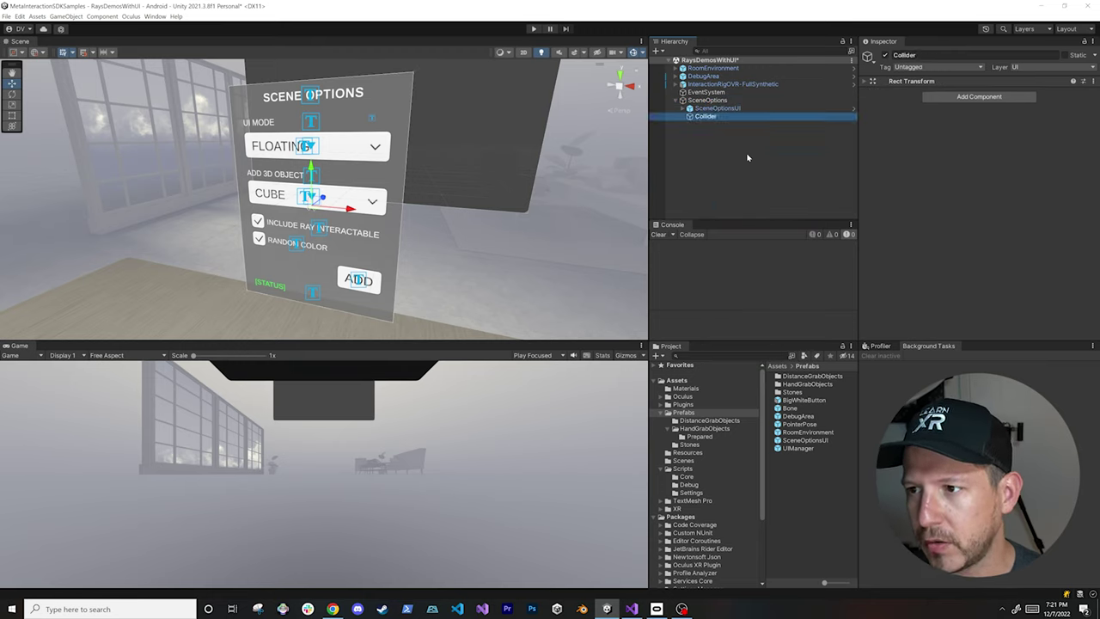
- Add a second empty child named PlaneSurface under SceneOptions
right_click(698, 101)
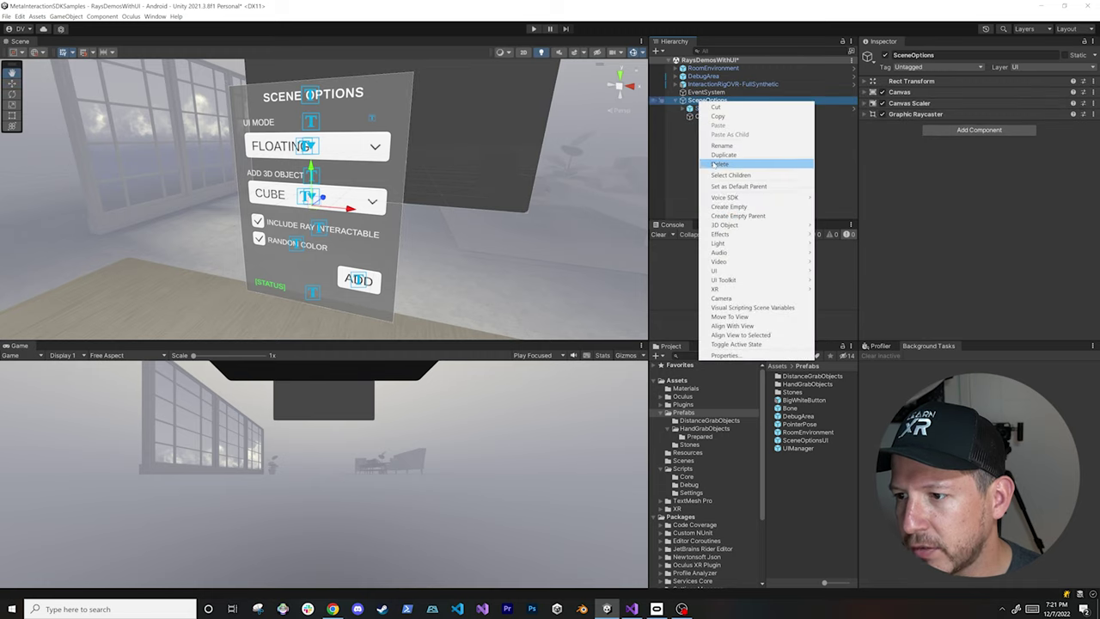
click(728, 206)
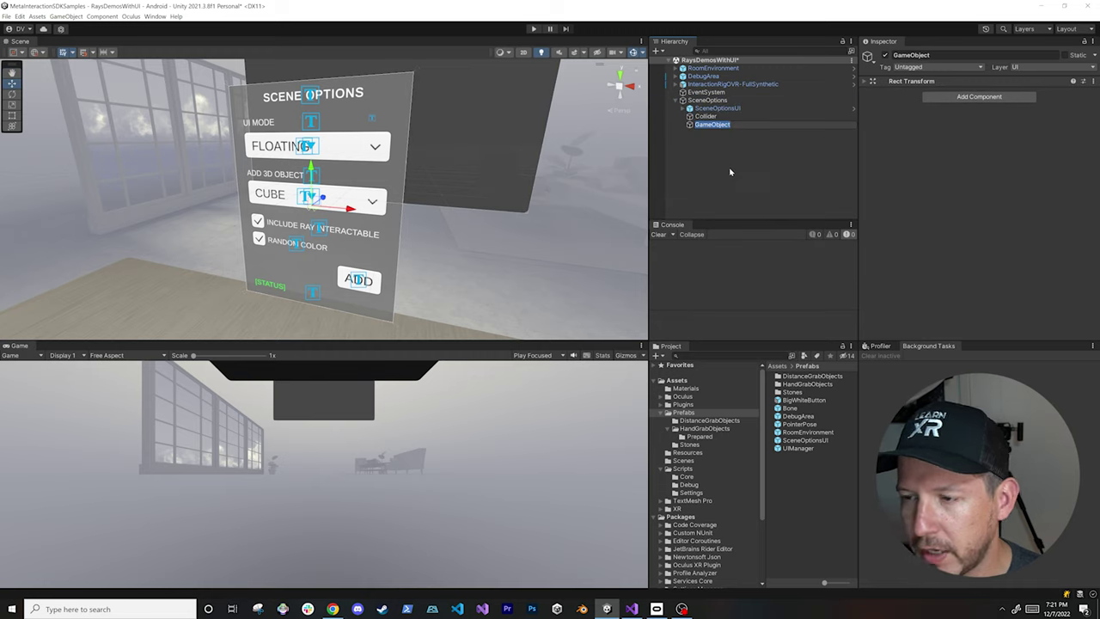
text(Plane)
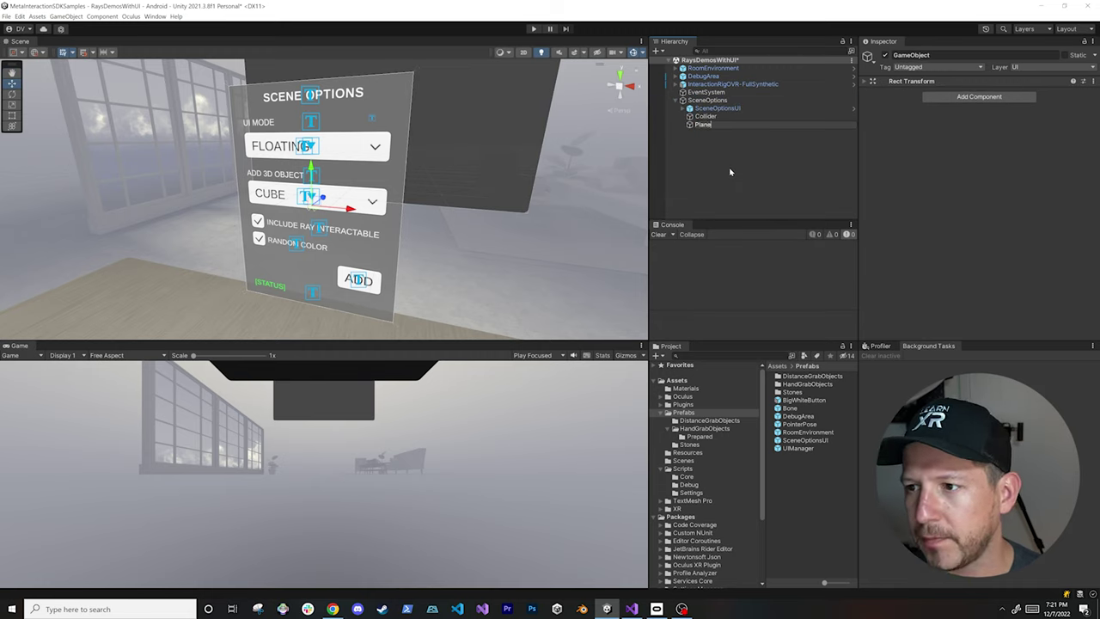
text(Surface)
key(Return)
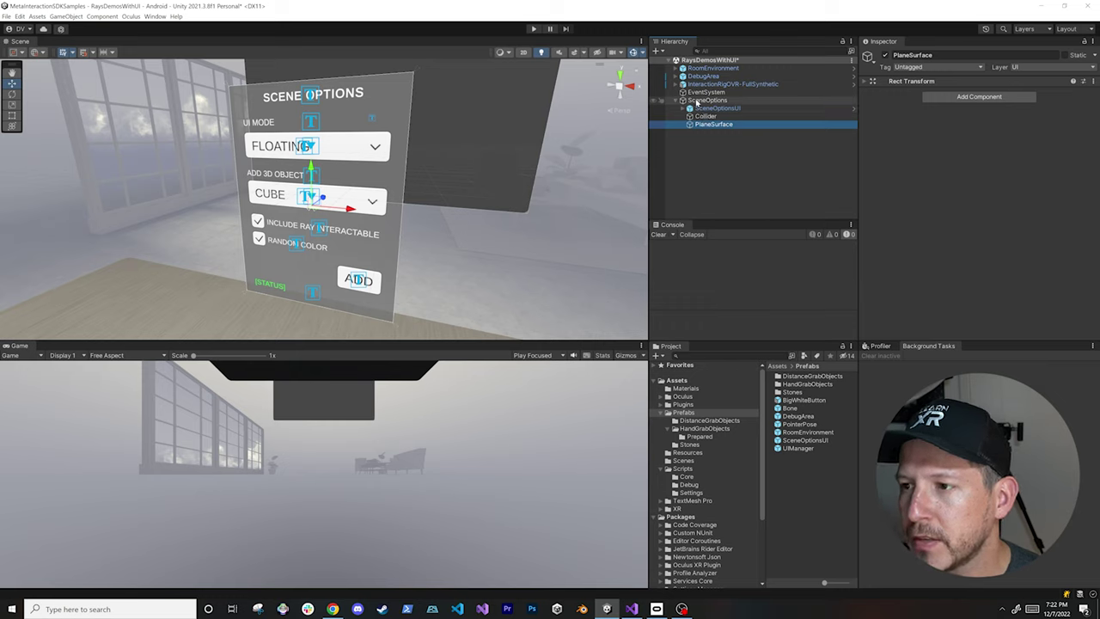
click(704, 116)
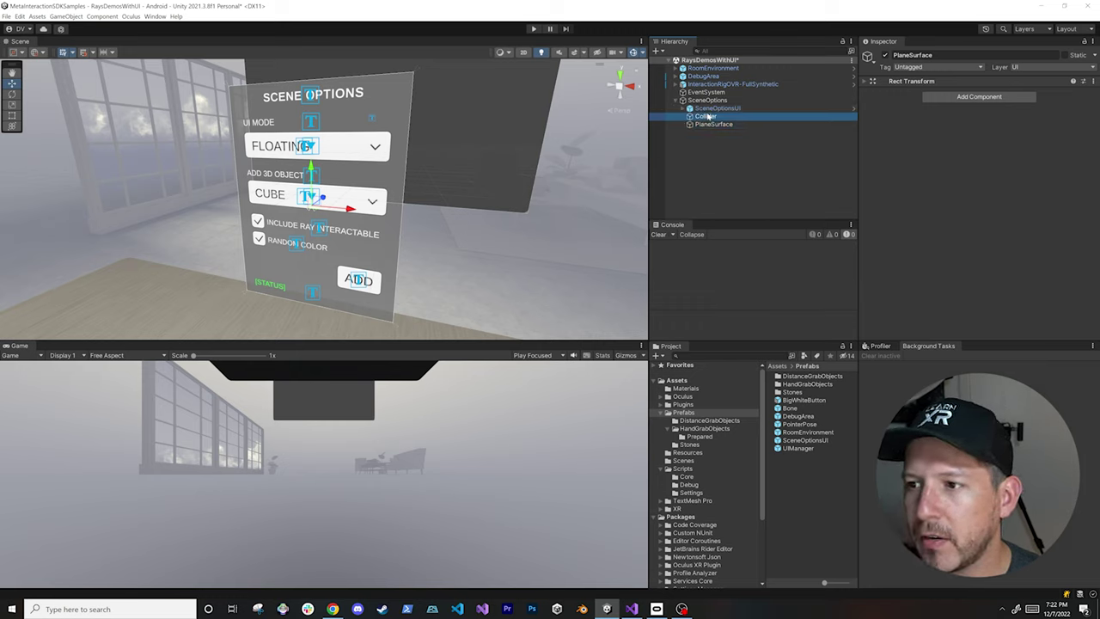
- Add a Box Collider to Collider and frame it in a 2D front view
click(944, 97)
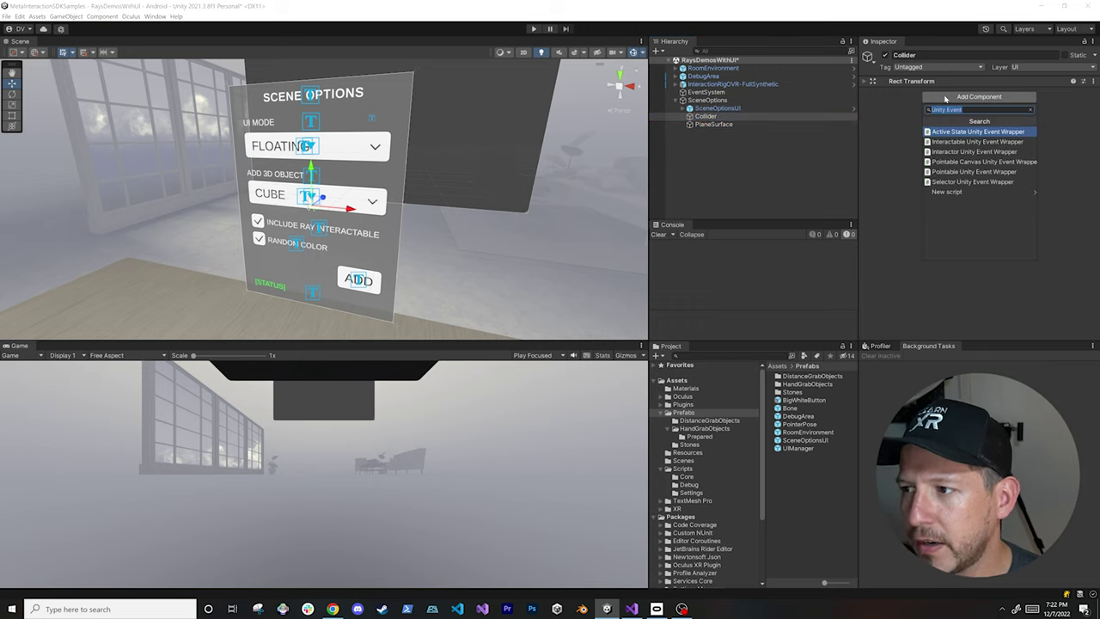
text(box collider)
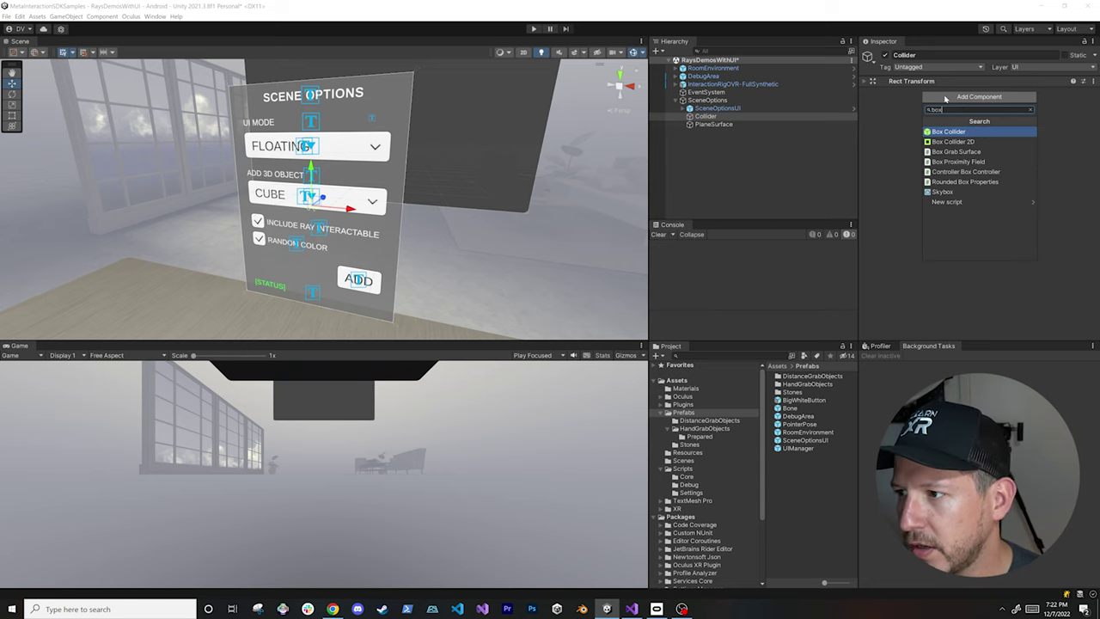
key(Return)
key(f)
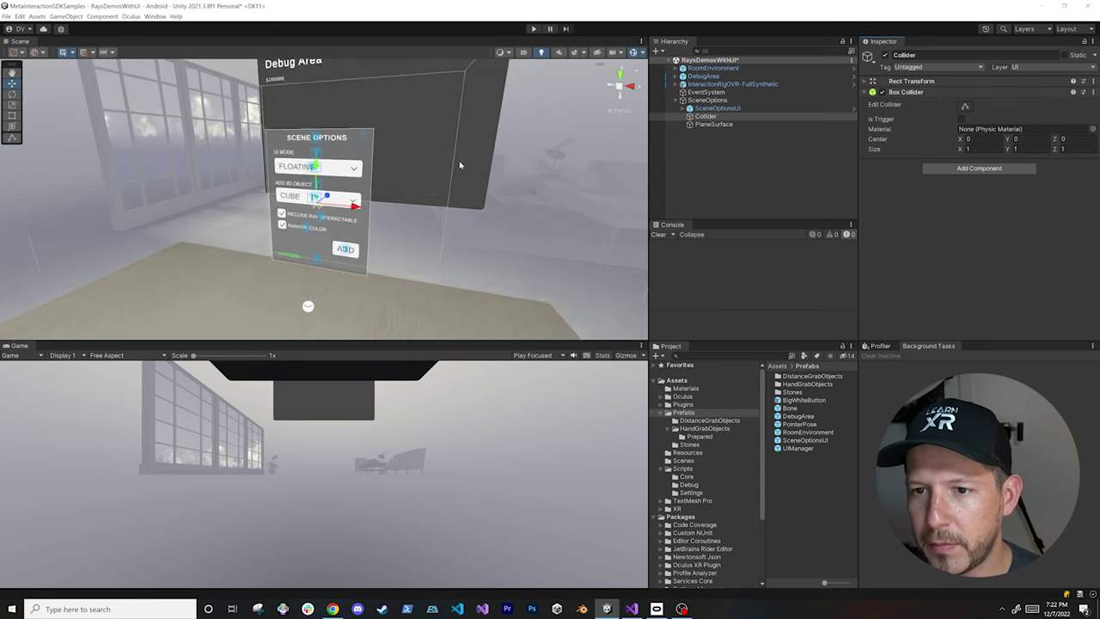
click(522, 51)
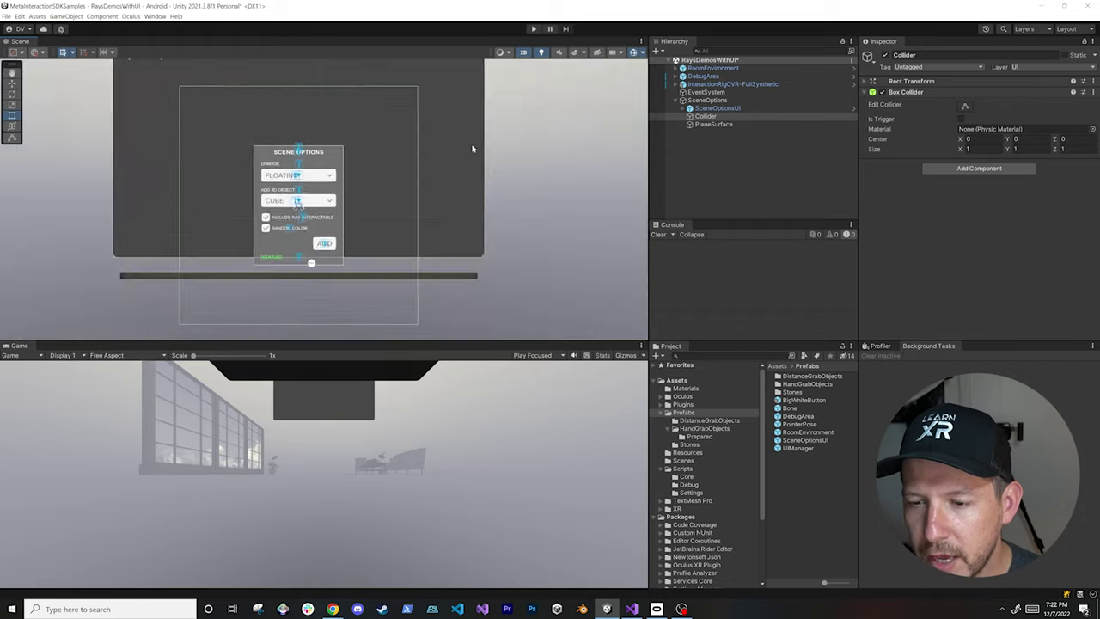
key(e)
key(r)
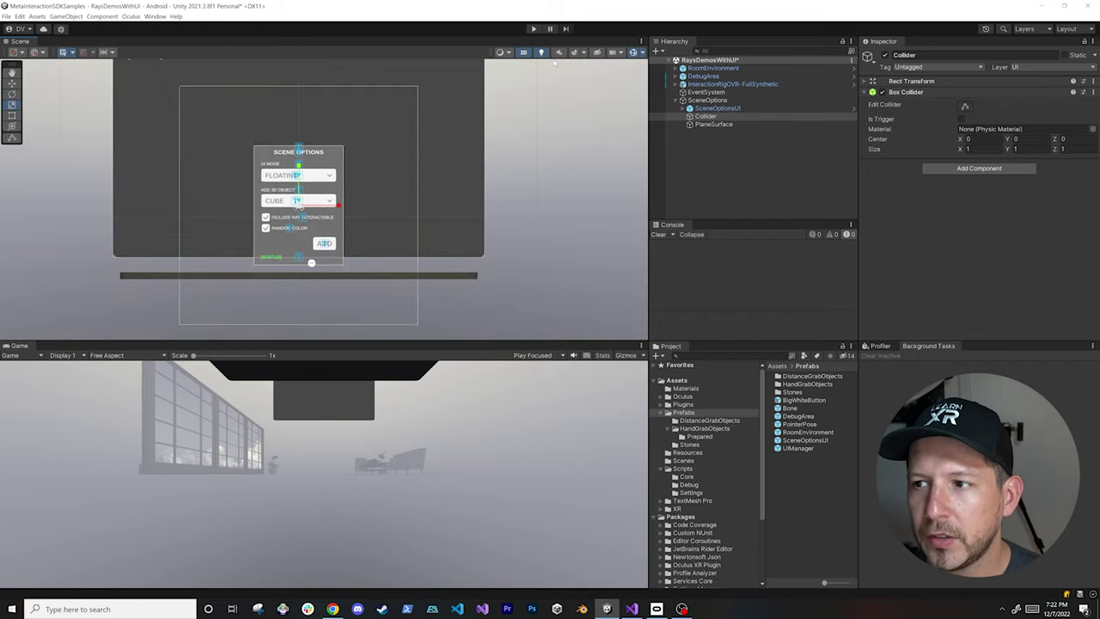
- Fit the Box Collider bounds tightly around the panel as a thin slab (0.3787 × 0.5028 × 0.0153)
click(964, 107)
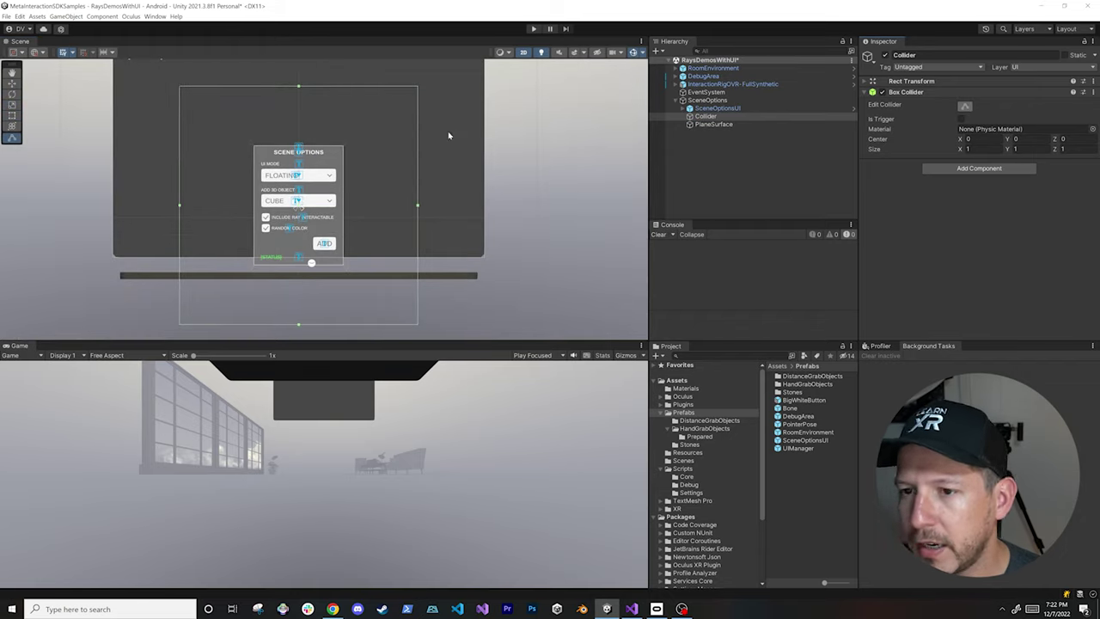
scroll(365, 215, up, 2)
drag(432, 204, 337, 204)
drag(131, 205, 226, 202)
middle_drag(226, 203, 237, 282)
drag(295, 135, 279, 211)
middle_drag(279, 210, 341, 289)
drag(341, 290, 430, 206)
click(956, 168)
- Add a Collider Surface to Collider and assign its Box Collider
text(boxcollid)
key(Down)
key(Down)
key(Return)
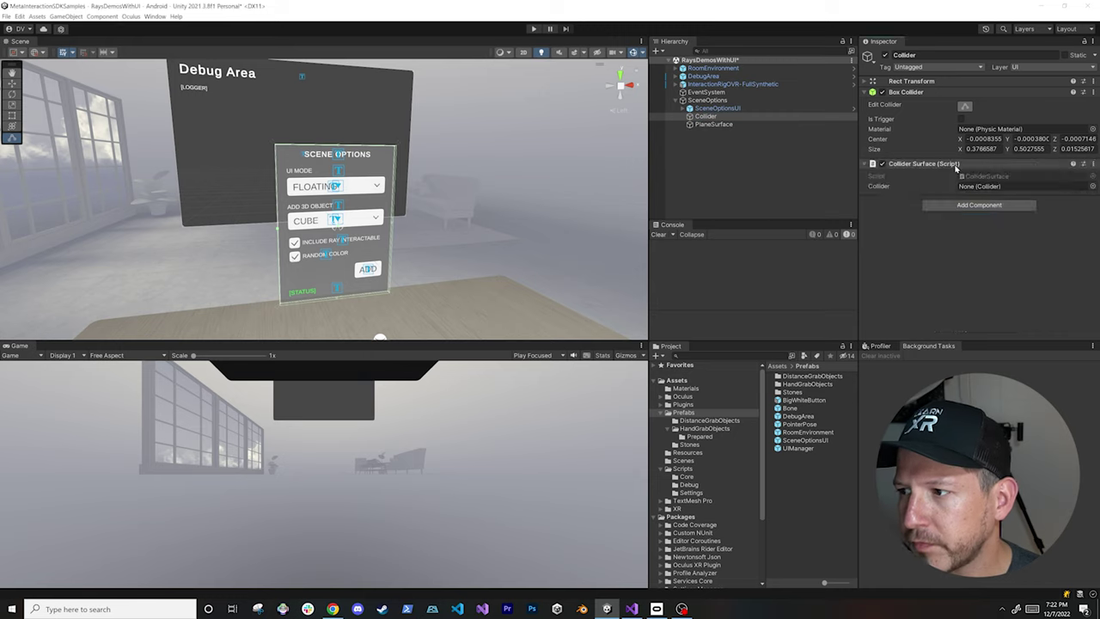
click(968, 187)
drag(968, 188, 969, 188)
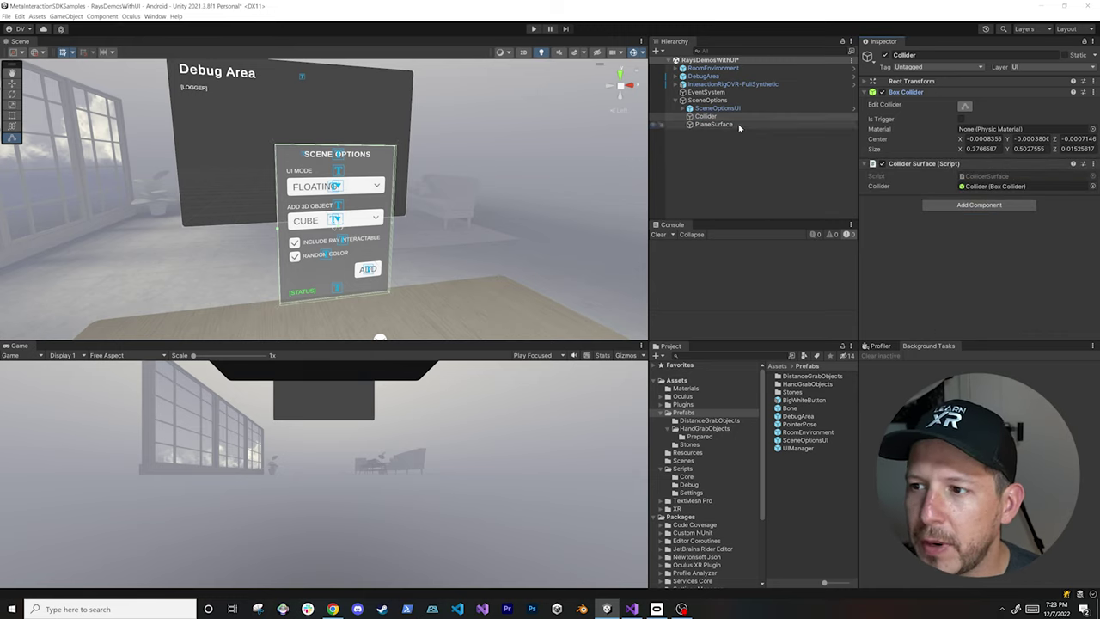
- Add a Plane Surface component to the PlaneSurface object
click(721, 124)
click(942, 96)
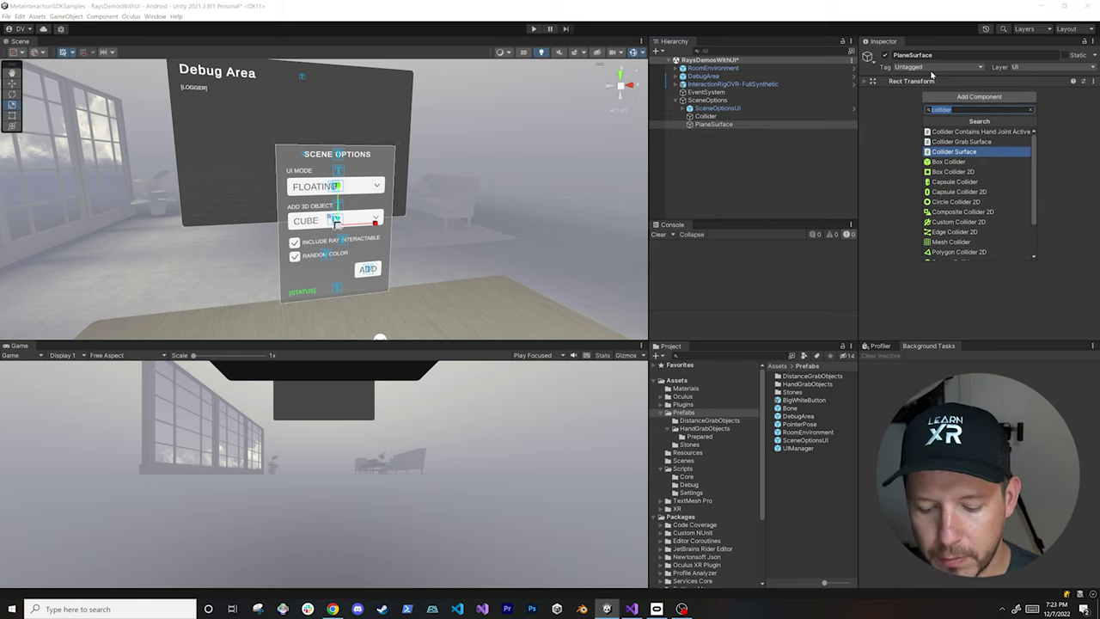
text(plane)
key(Return)
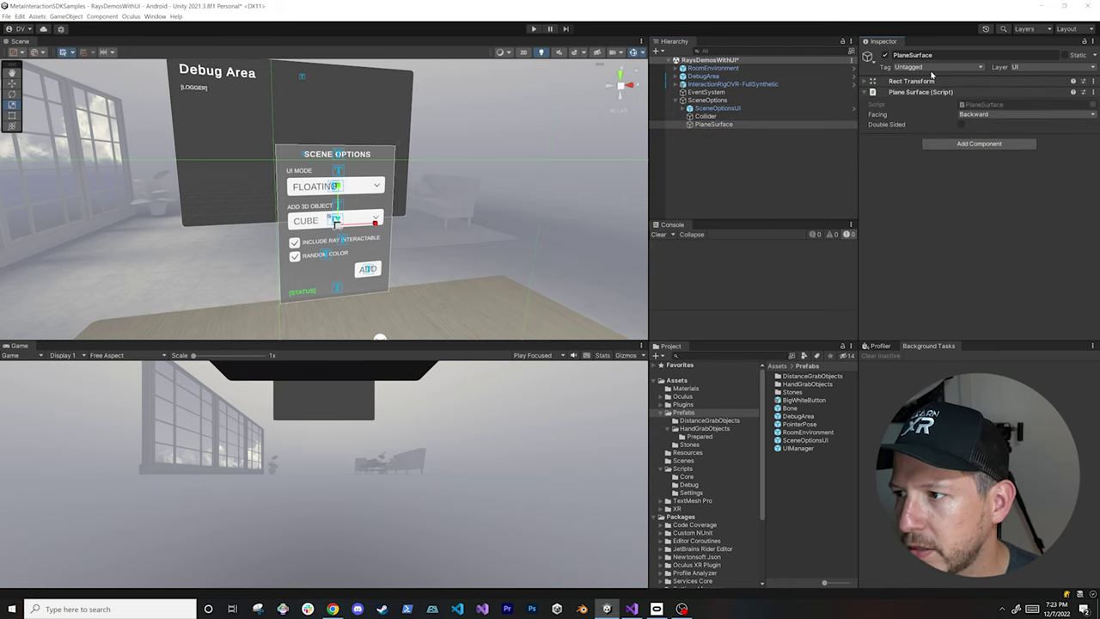
scroll(575, 155, down, 5)
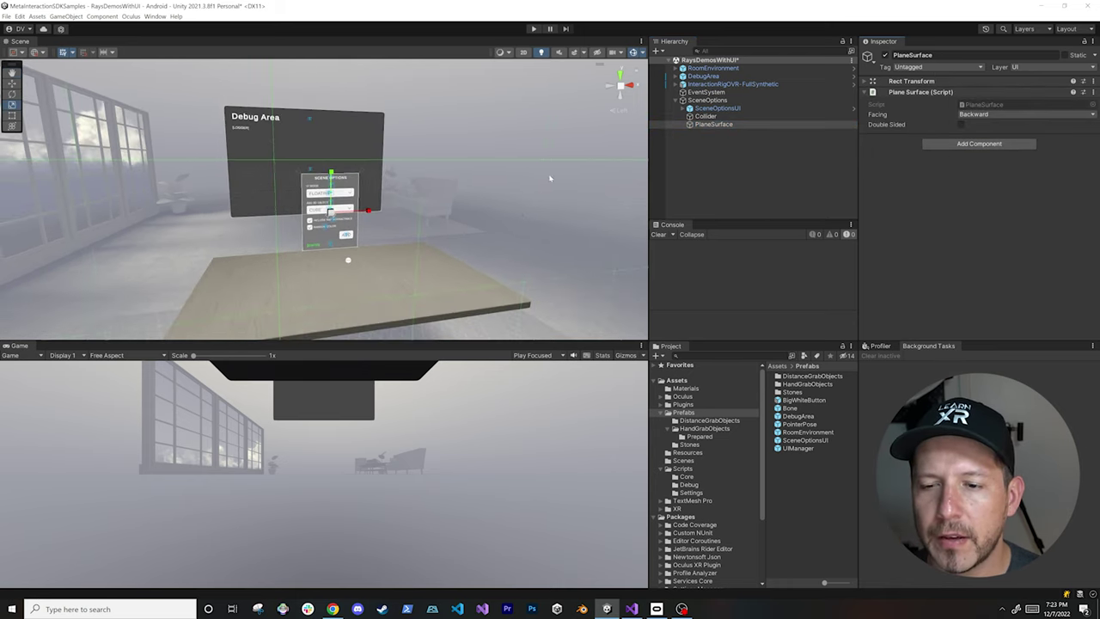
- Zoom the Scene view, then inspect SceneOptions and the EventSystem's input components
scroll(549, 178, down, 5)
scroll(515, 184, up, 8)
scroll(473, 183, down, 6)
scroll(481, 180, up, 6)
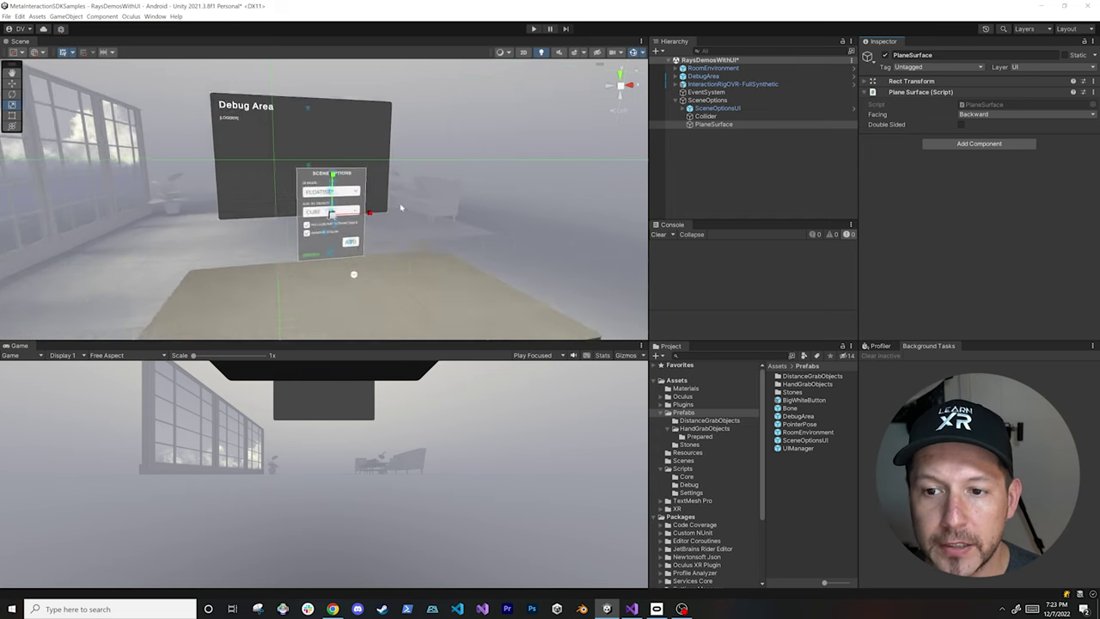
scroll(396, 207, up, 4)
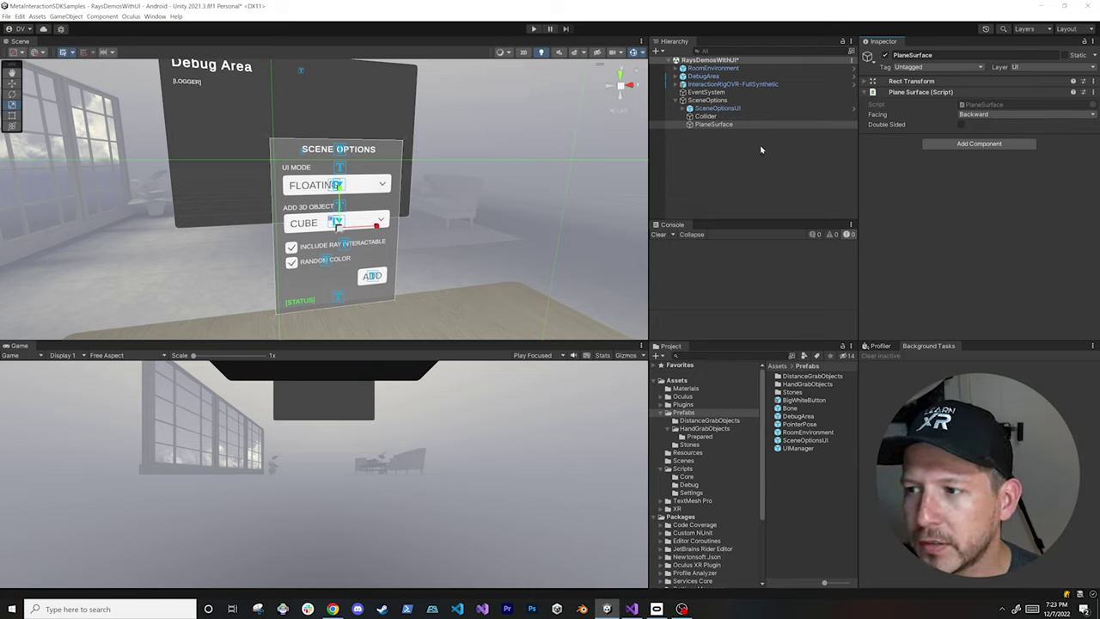
click(705, 100)
click(705, 92)
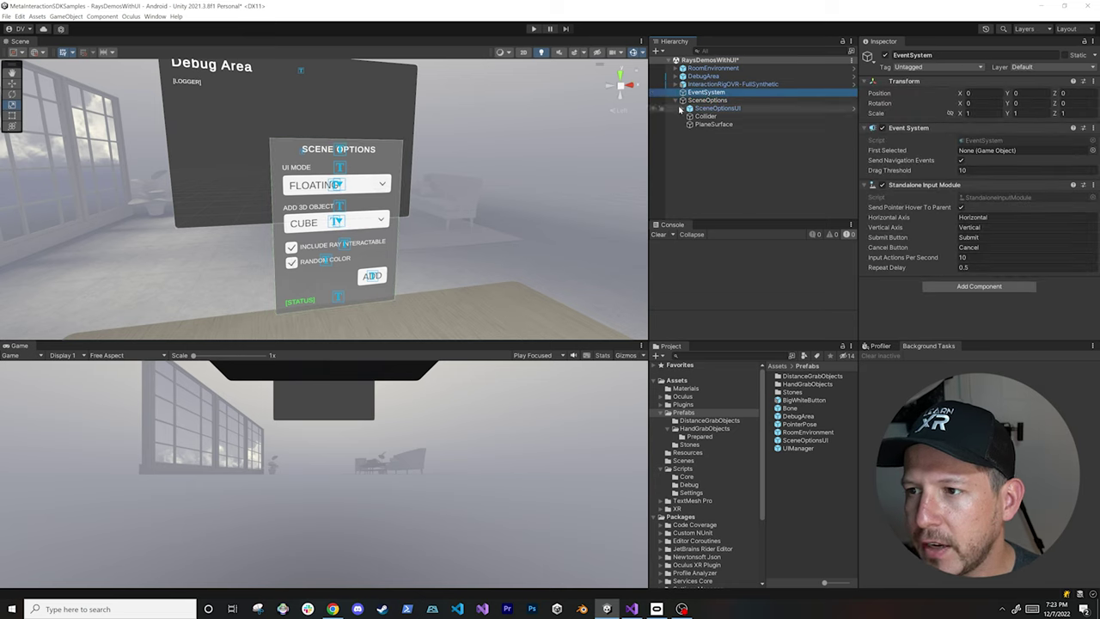
- Move EventSystem below SceneOptions and remove its Standalone Input Module
click(675, 101)
drag(695, 93, 698, 105)
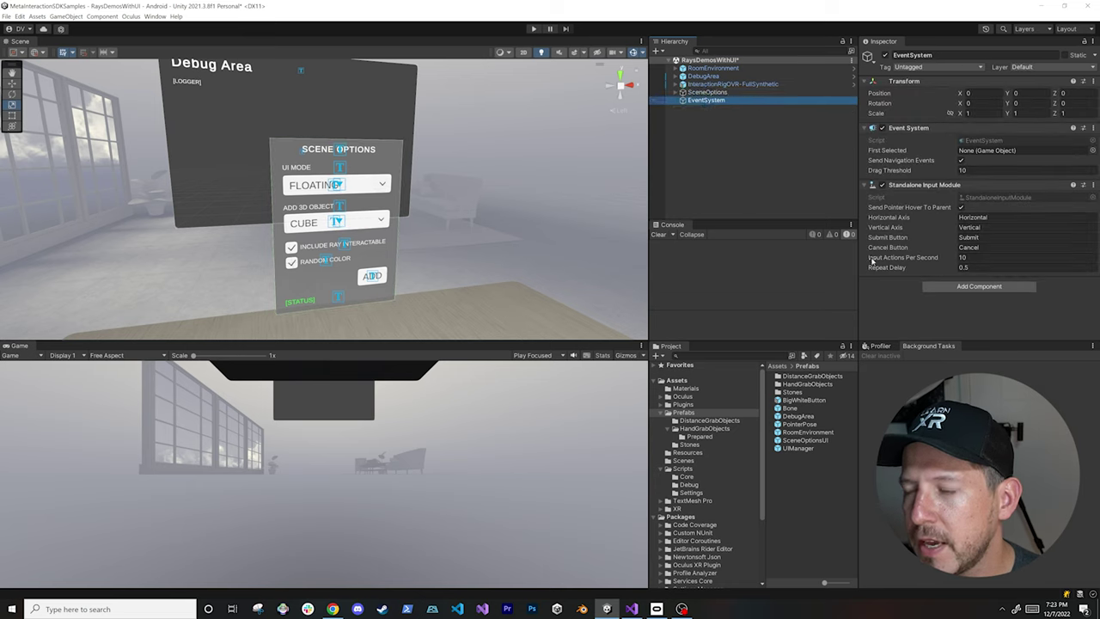
click(1094, 185)
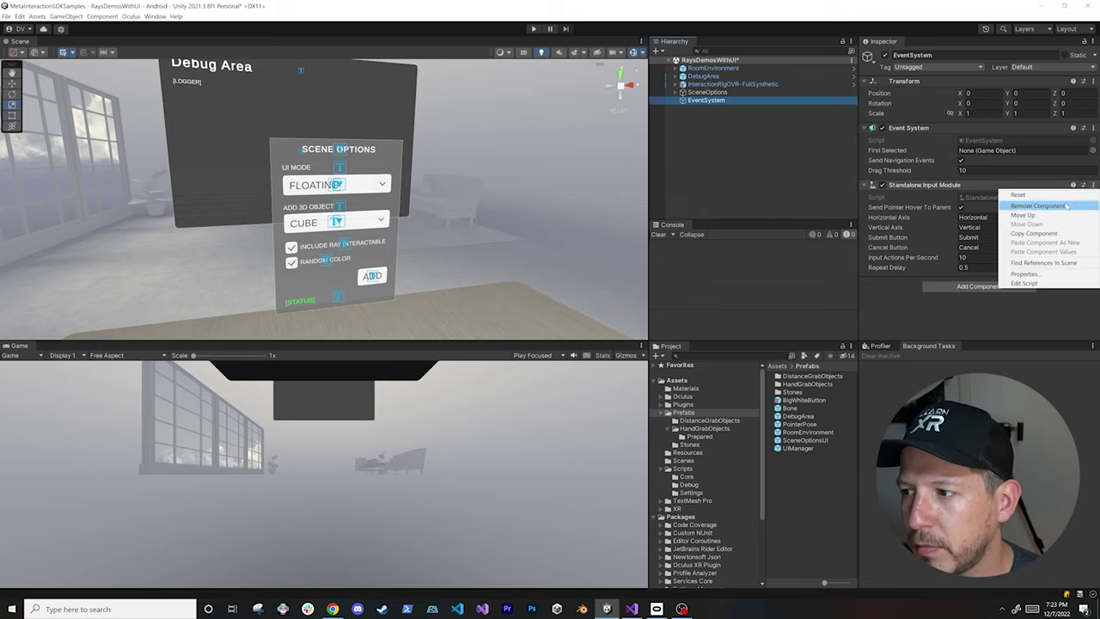
click(1039, 206)
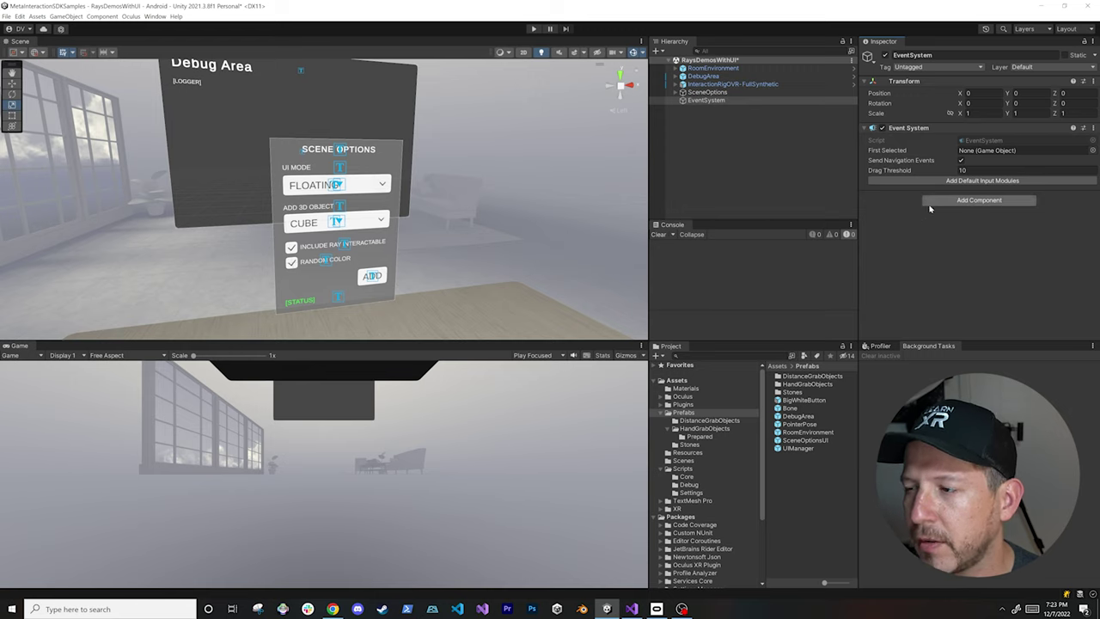
- Add a Pointable Canvas Module to EventSystem
click(986, 201)
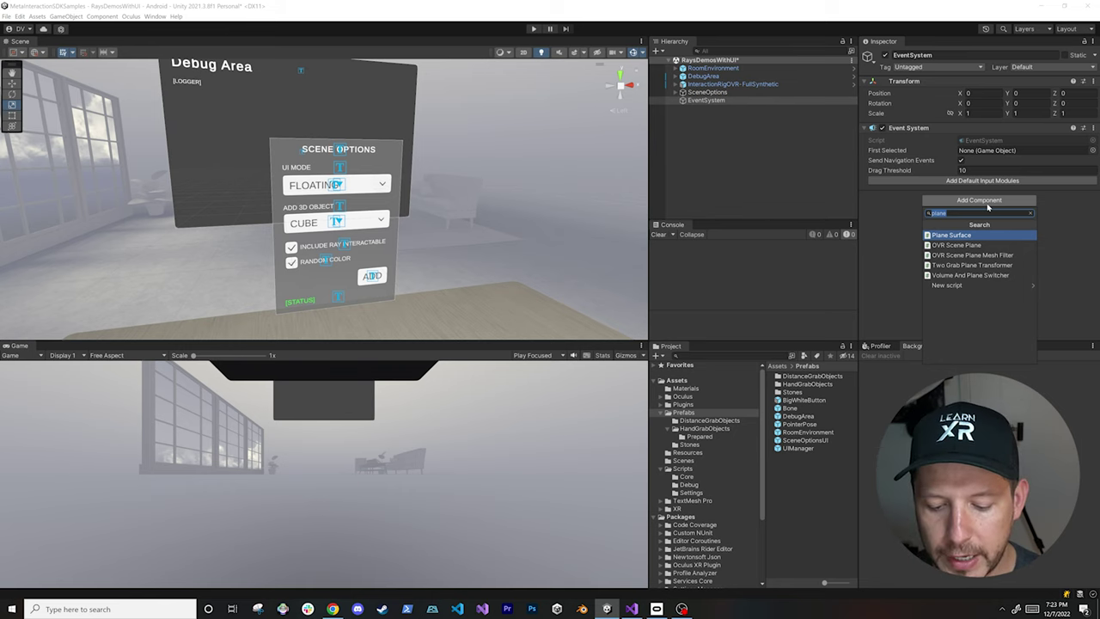
text(pointable)
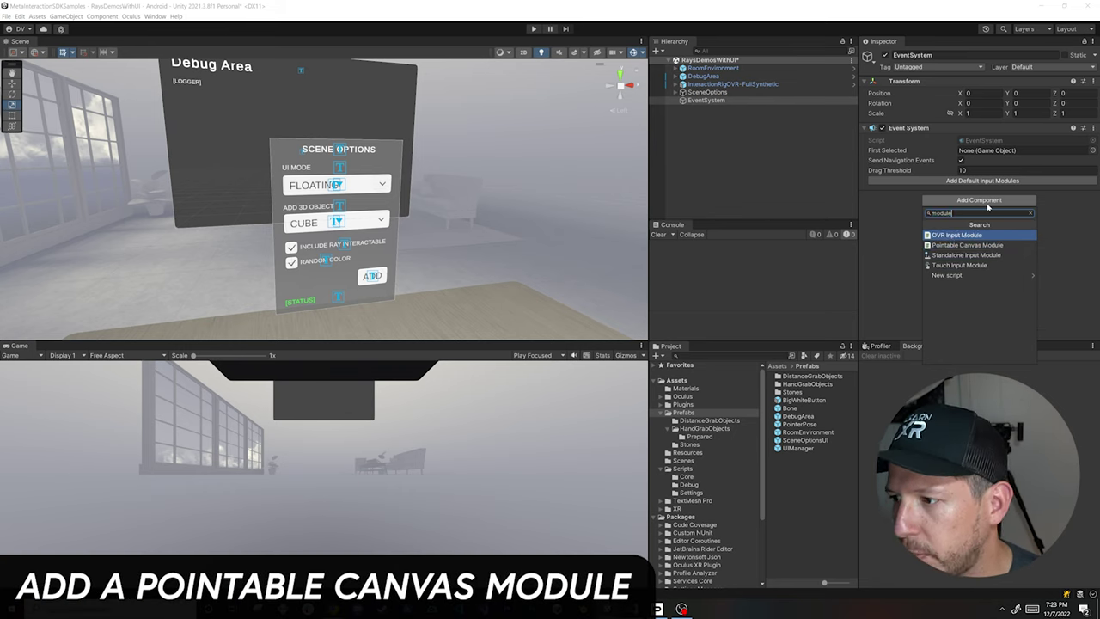
key(Return)
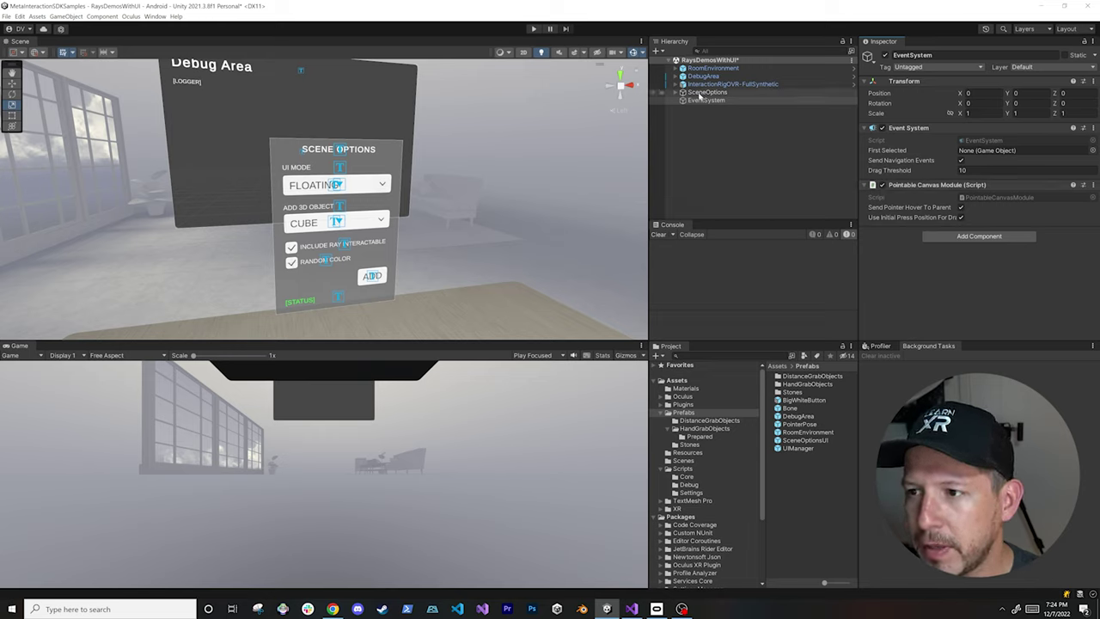
- Add a Pointable Canvas to SceneOptions and set its Canvas field to SceneOptions
click(668, 92)
click(674, 93)
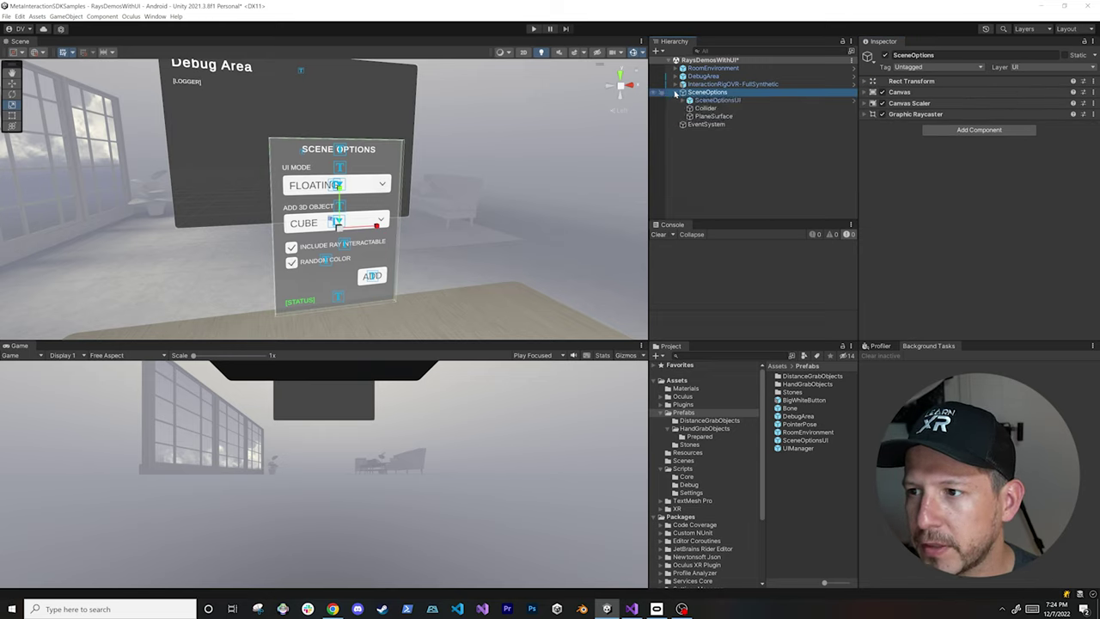
click(942, 130)
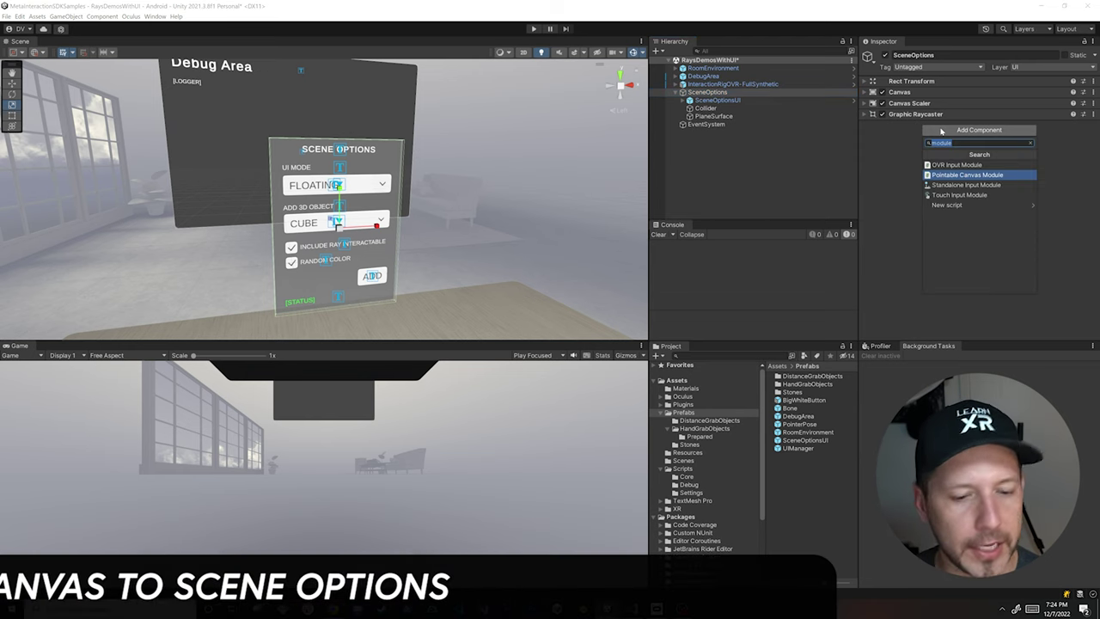
text(pointabl)
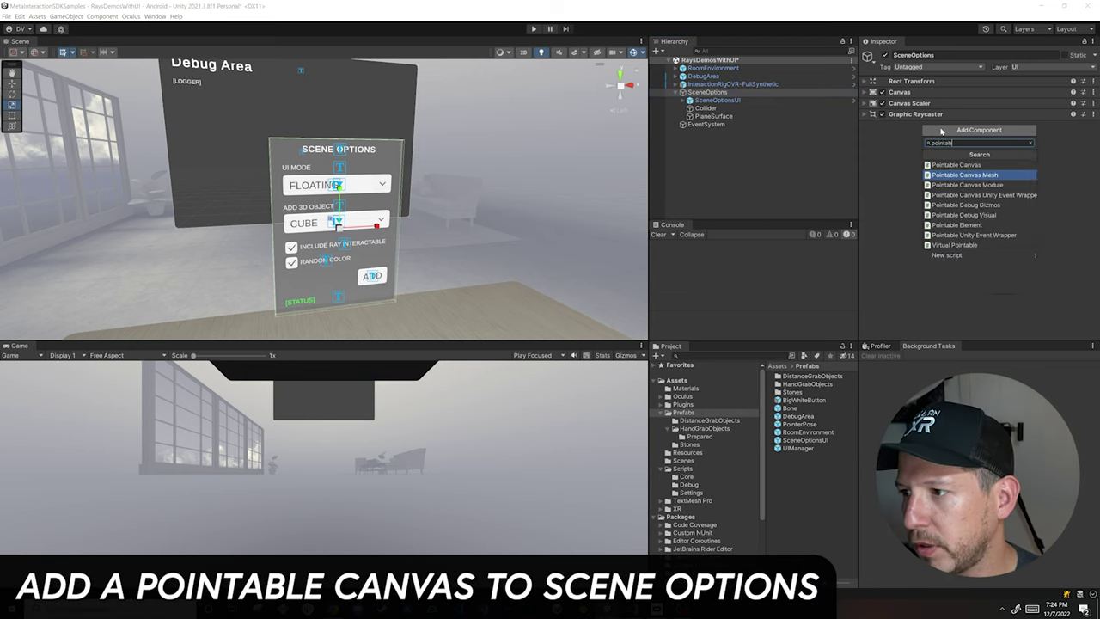
key(Down)
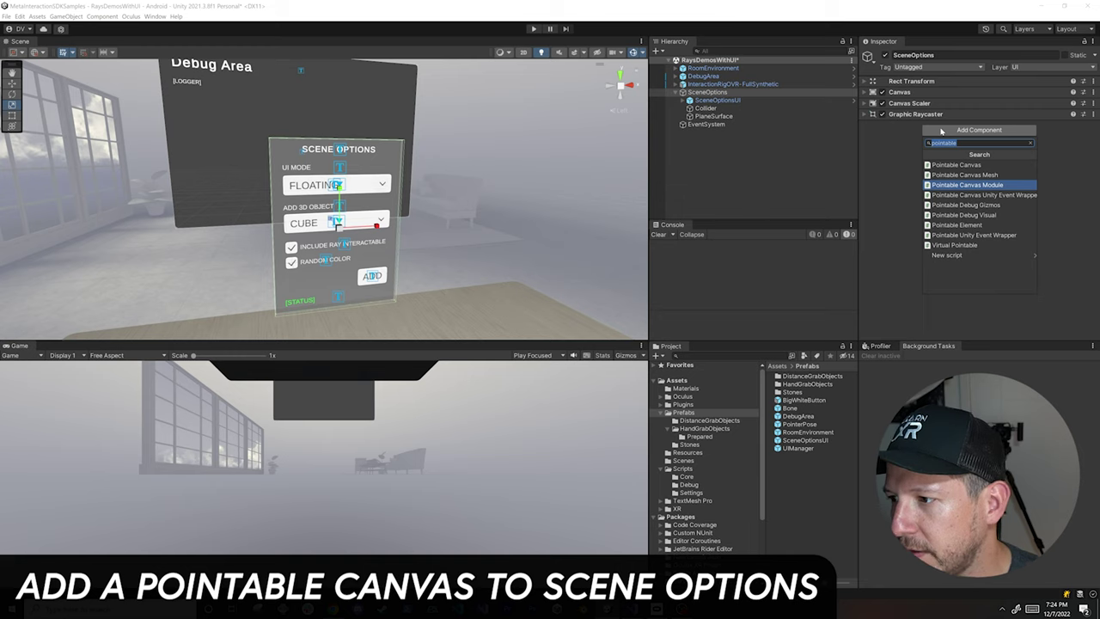
key(Up)
key(Up)
key(Return)
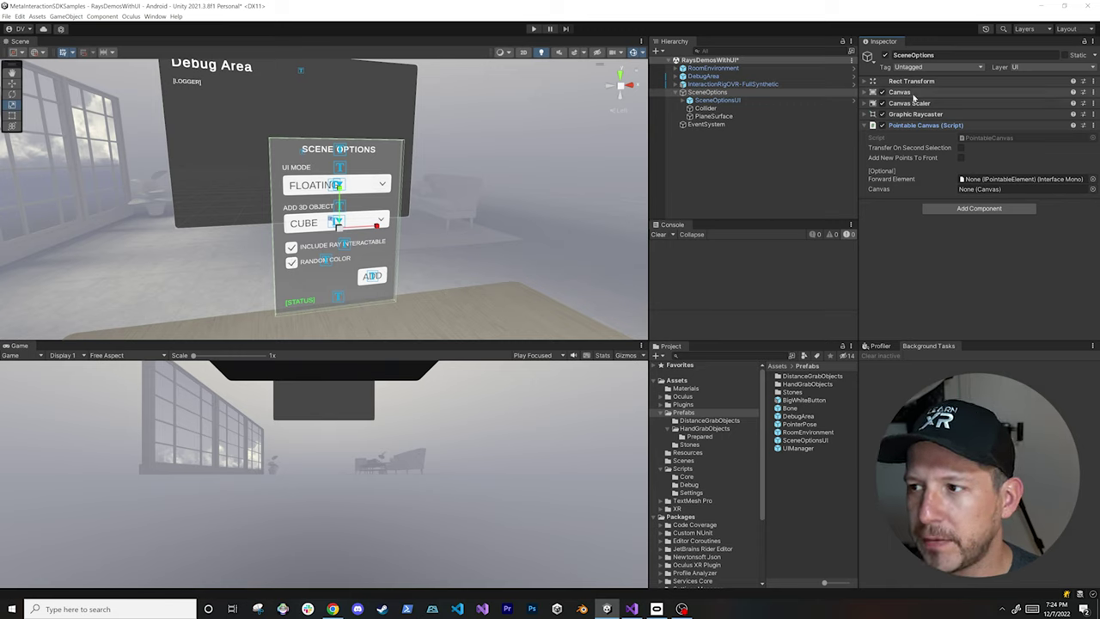
drag(967, 175, 984, 189)
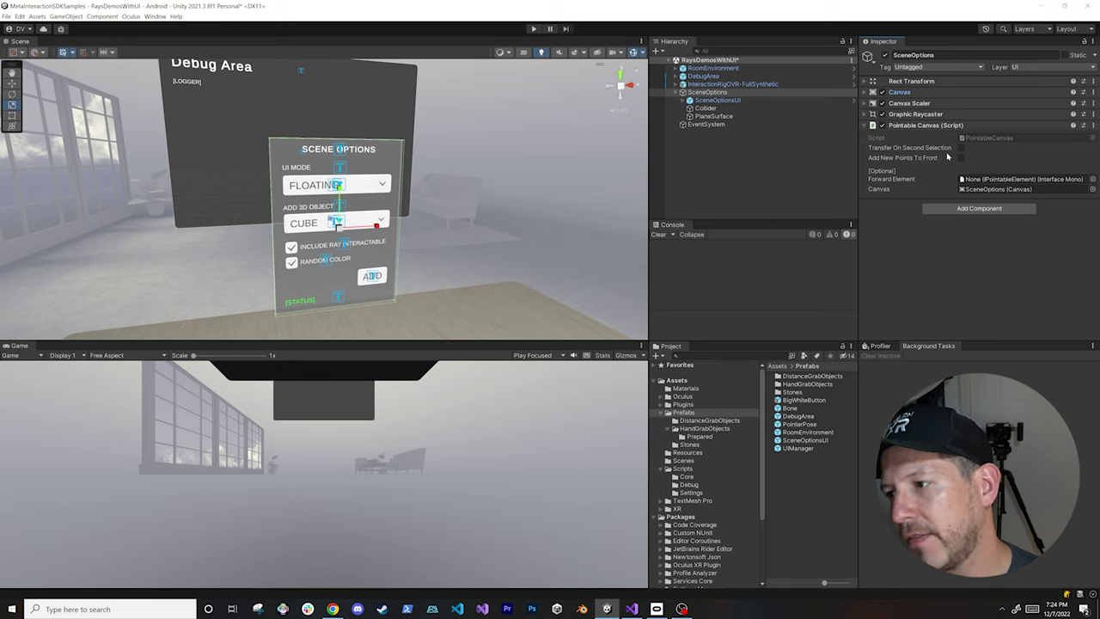
- Add a Ray Interactable component to SceneOptions
click(913, 124)
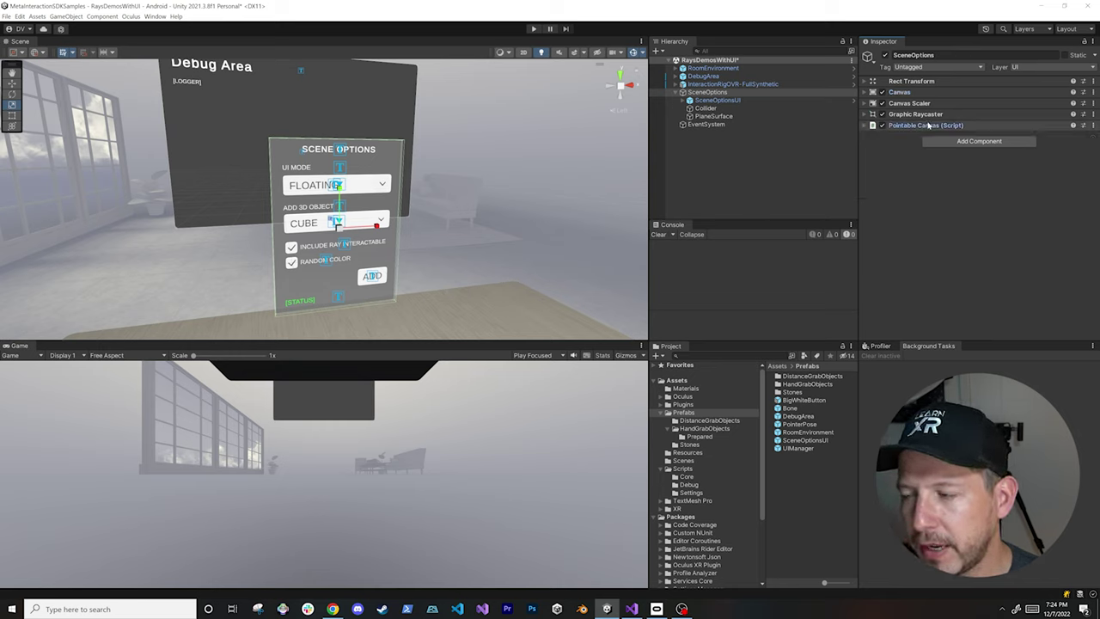
click(942, 142)
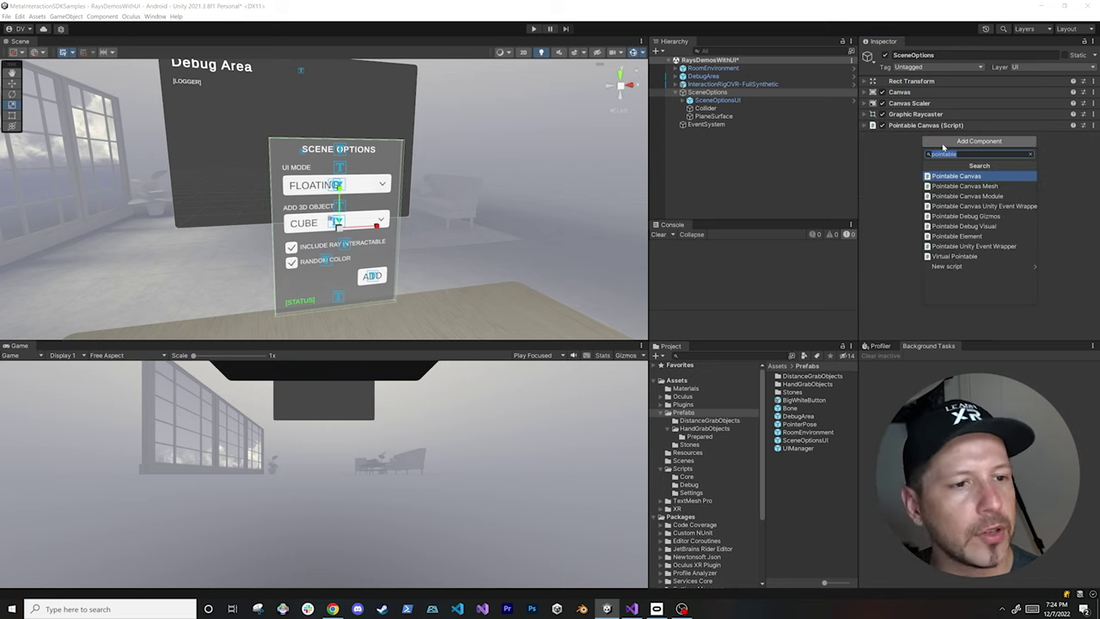
text(ray inter)
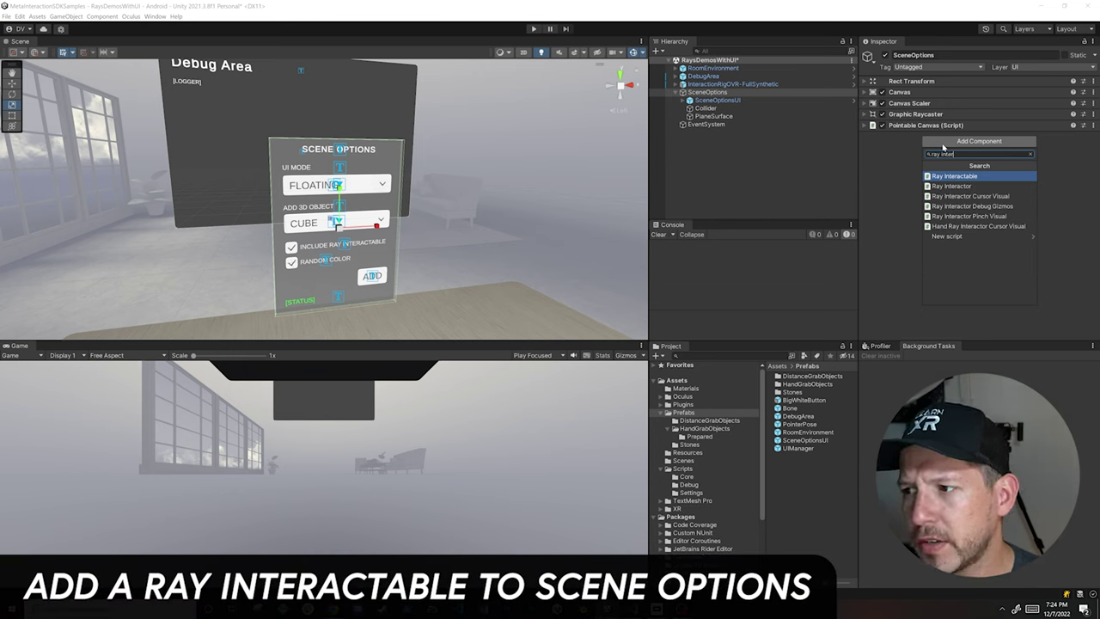
key(Return)
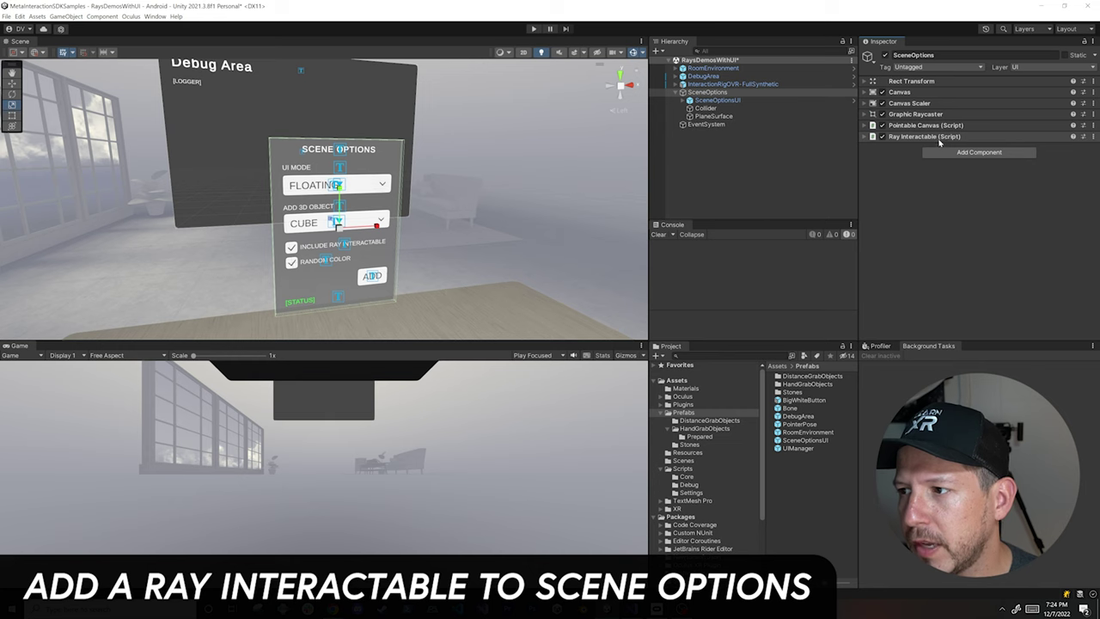
- Wire the Ray Interactable: Pointable Canvas as element, Collider as surface, PlaneSurface as select surface
click(939, 137)
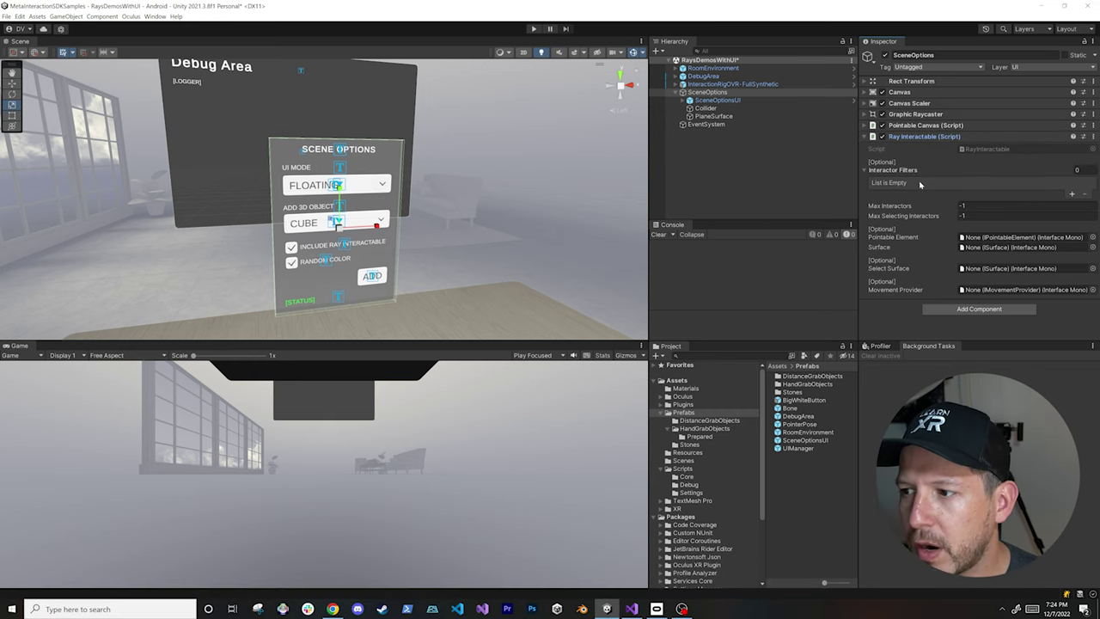
click(897, 127)
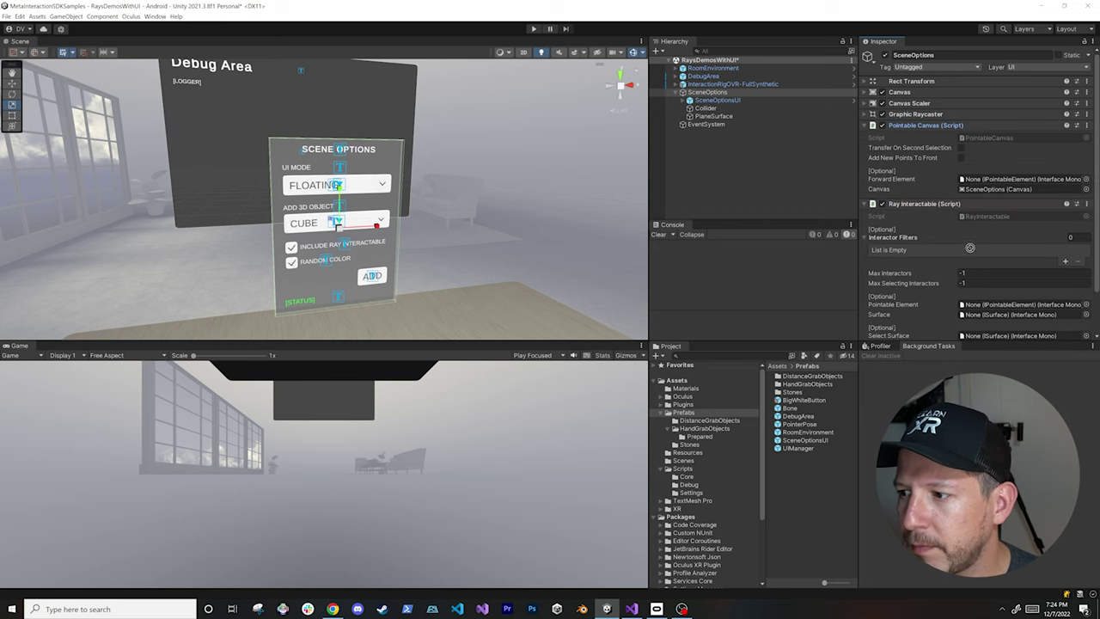
click(985, 305)
drag(984, 306, 985, 306)
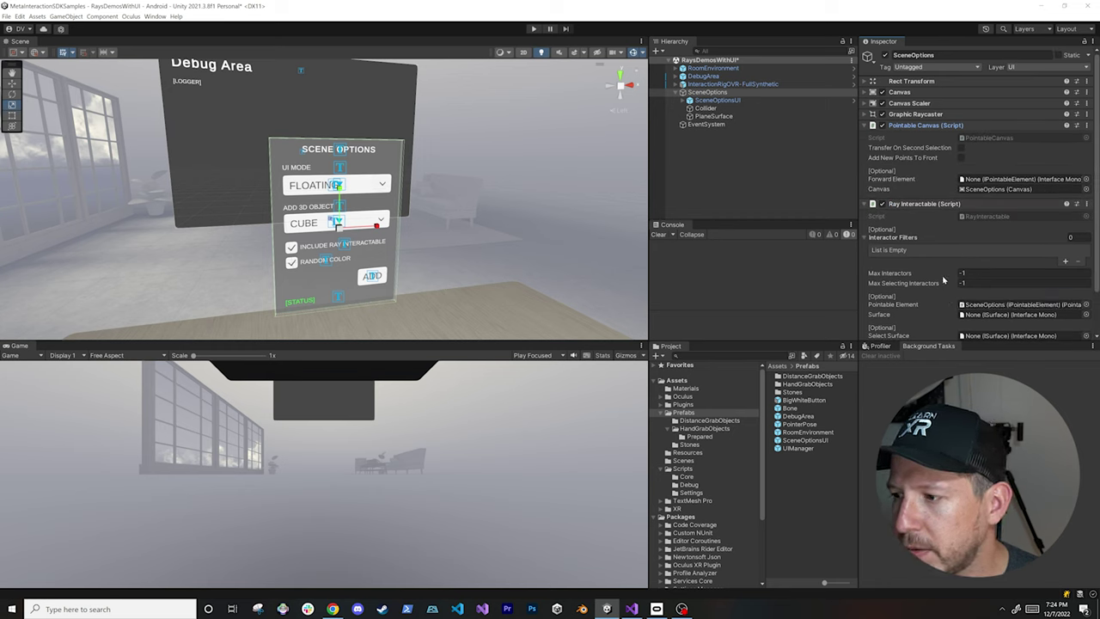
click(941, 126)
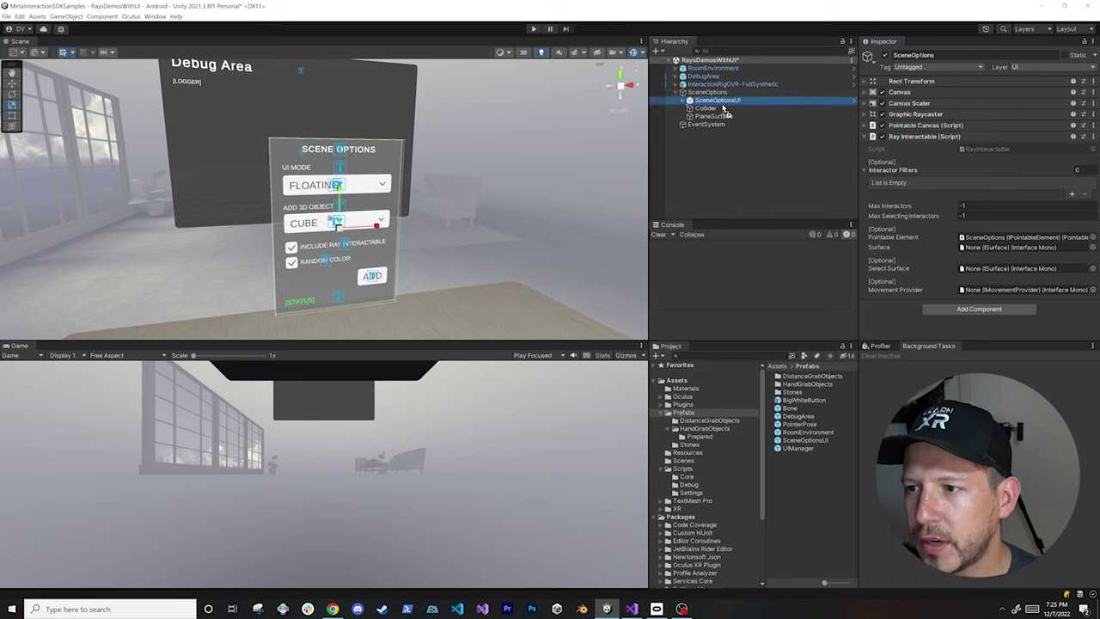
drag(711, 108, 962, 246)
drag(720, 116, 1001, 273)
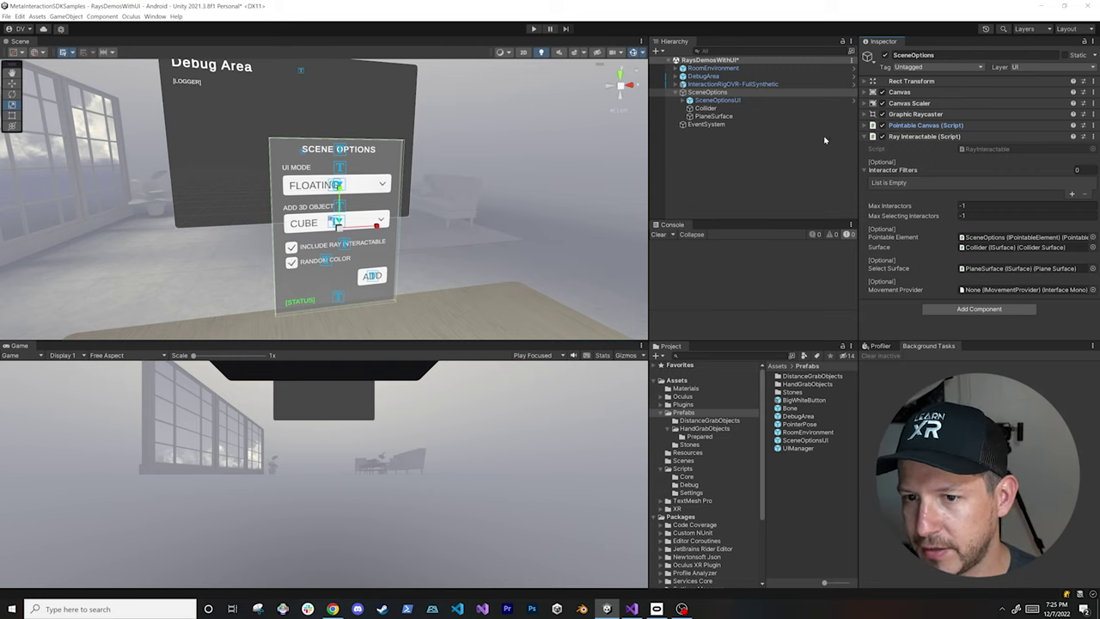
click(909, 138)
click(948, 153)
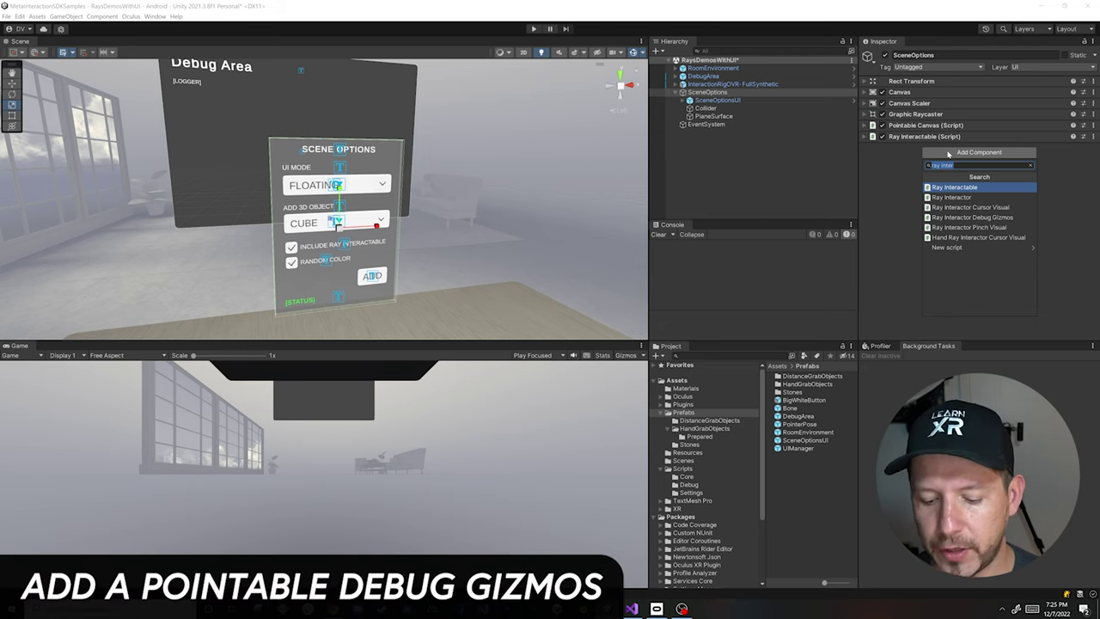
- Add Pointable Debug Gizmos to SceneOptions with its Pointable field set to the Pointable Canvas
text(po)
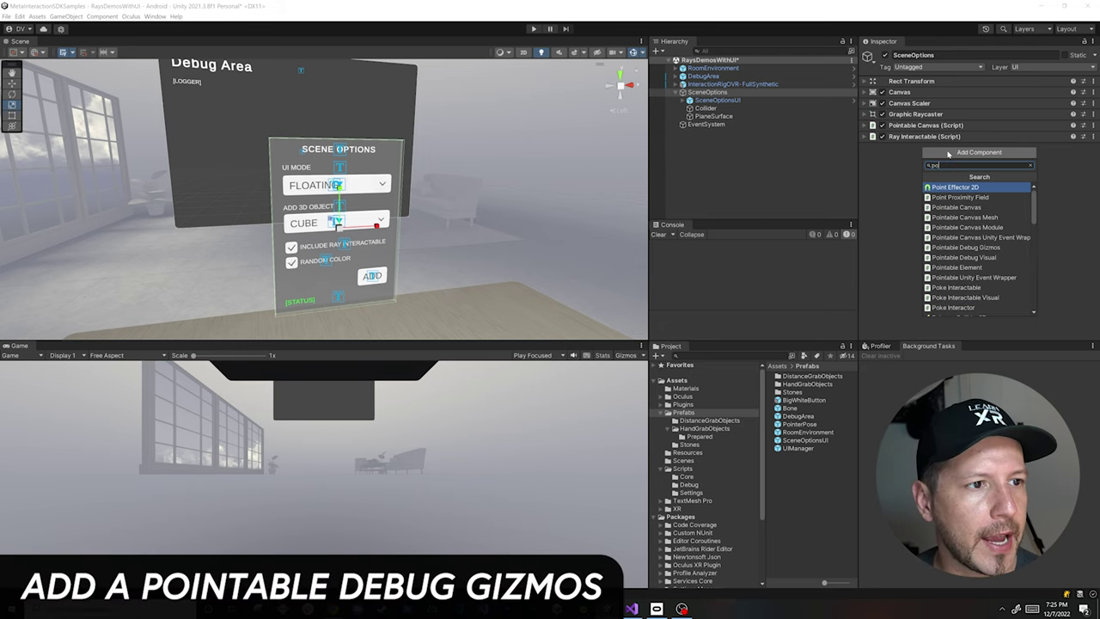
text(in)
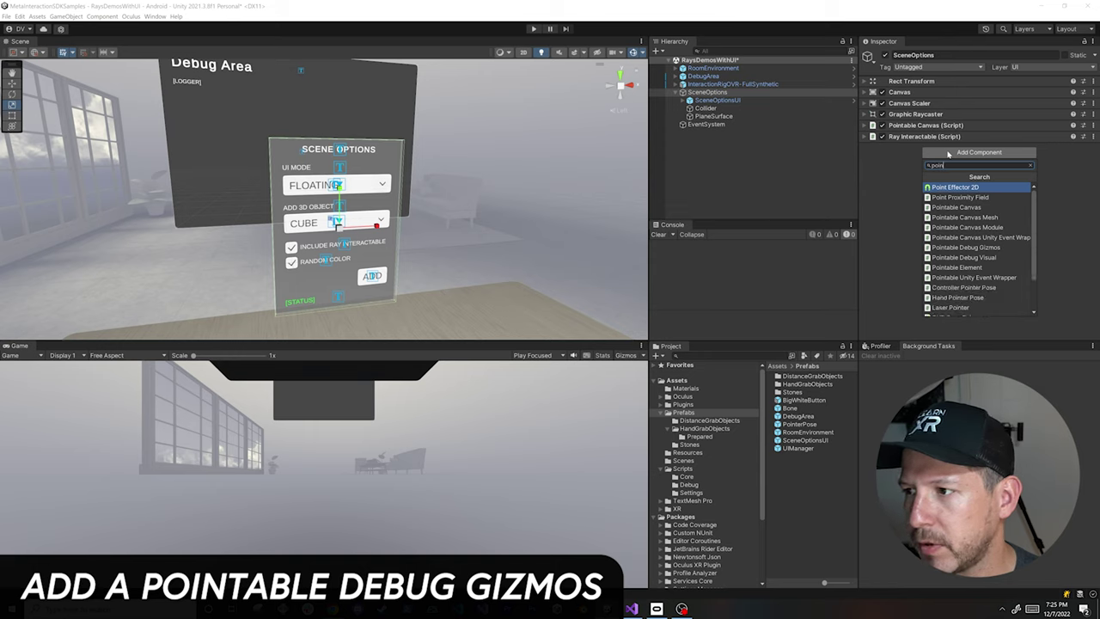
text(table de)
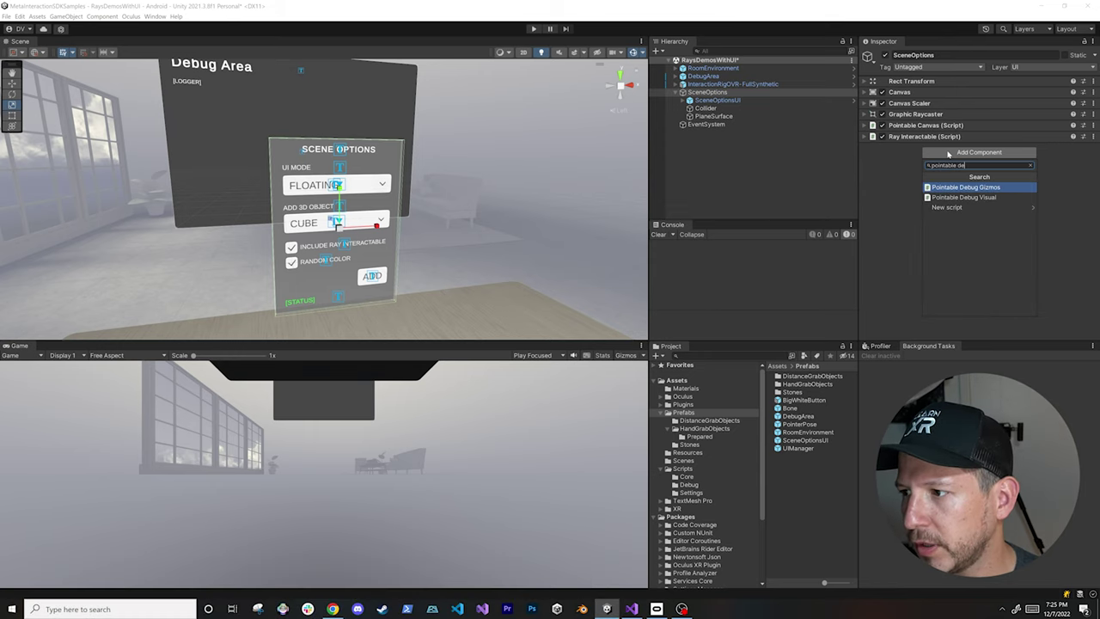
key(Return)
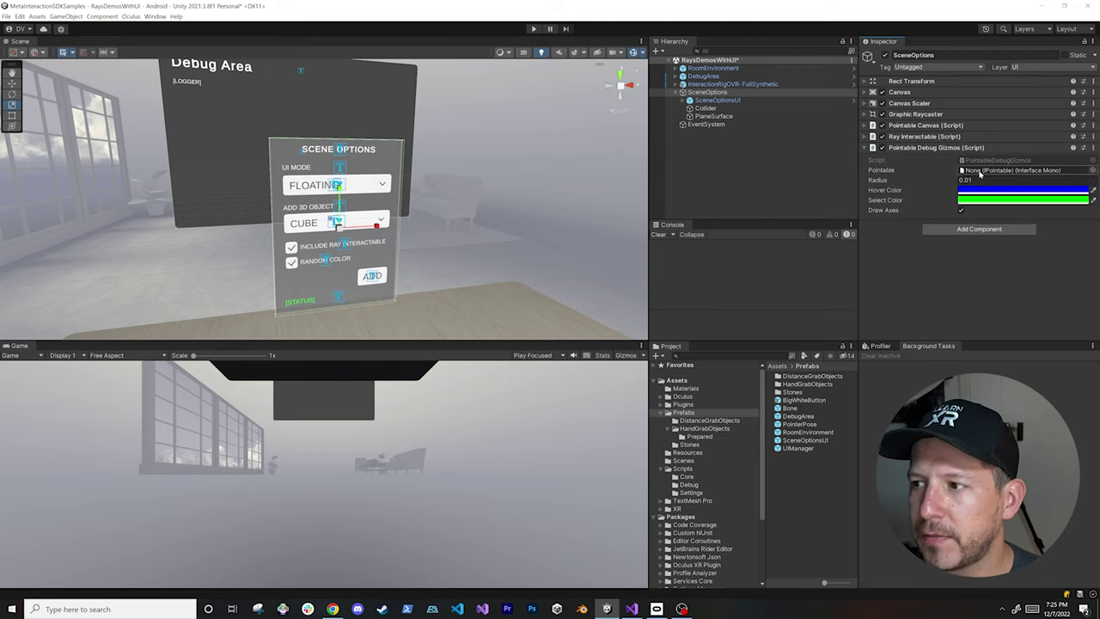
drag(971, 148, 975, 172)
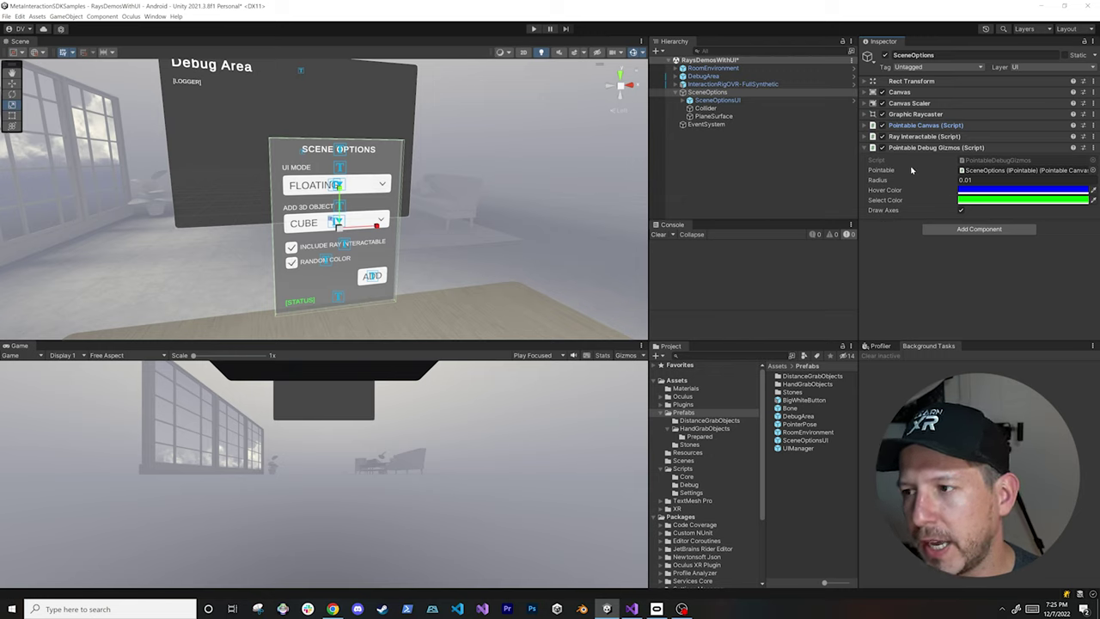
click(937, 148)
- Add a Pointable Unity Event Wrapper to SceneOptions and assign the Pointable Canvas to it
click(945, 164)
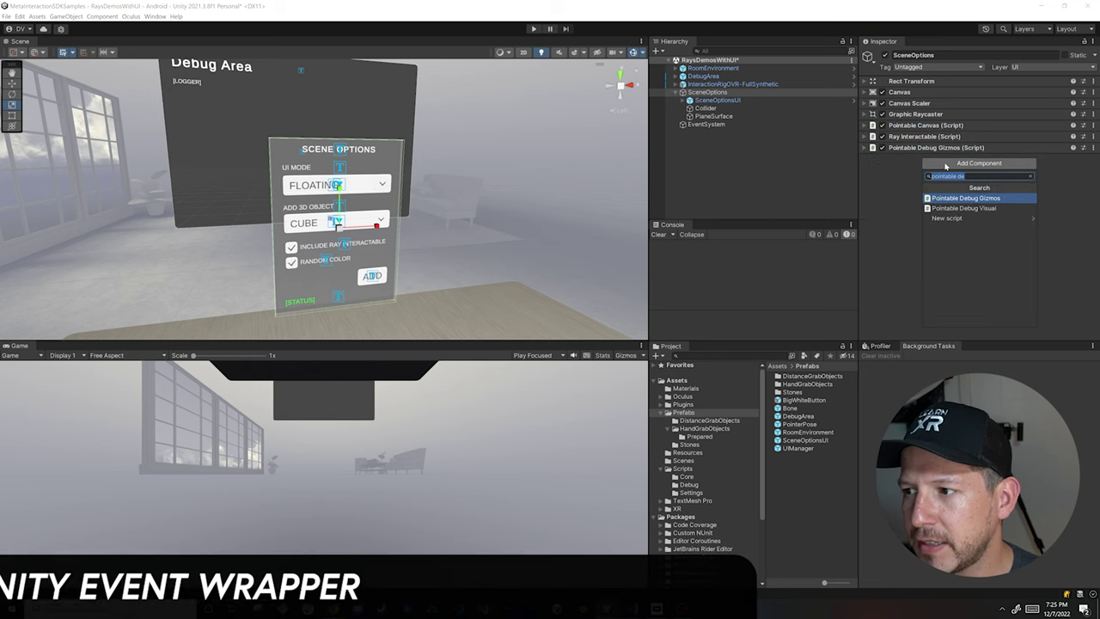
text(pointable unity)
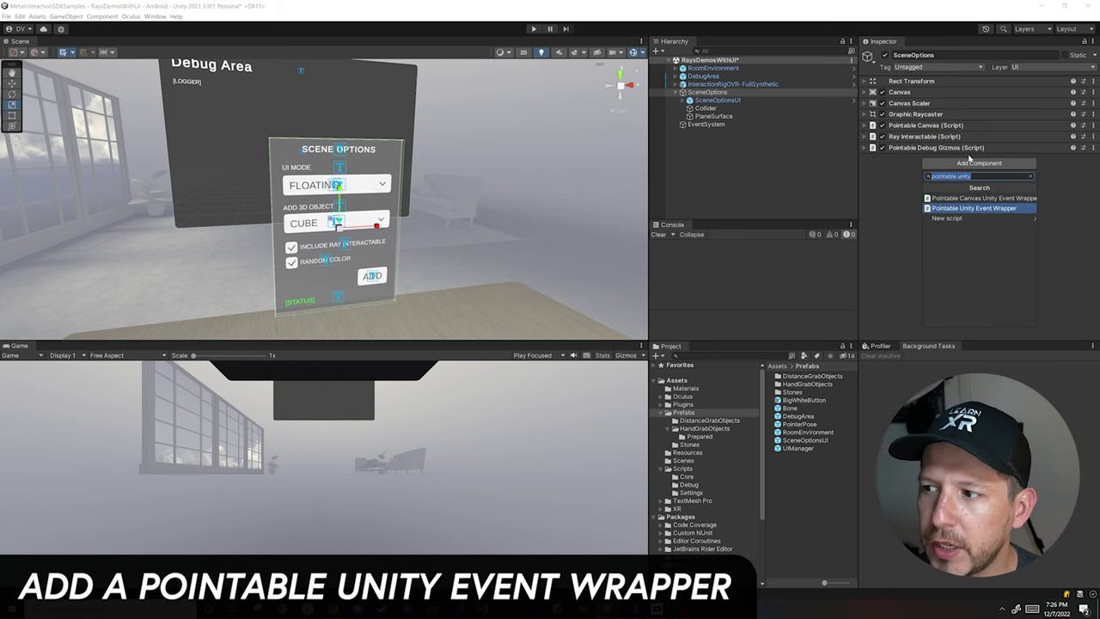
key(Up)
key(Down)
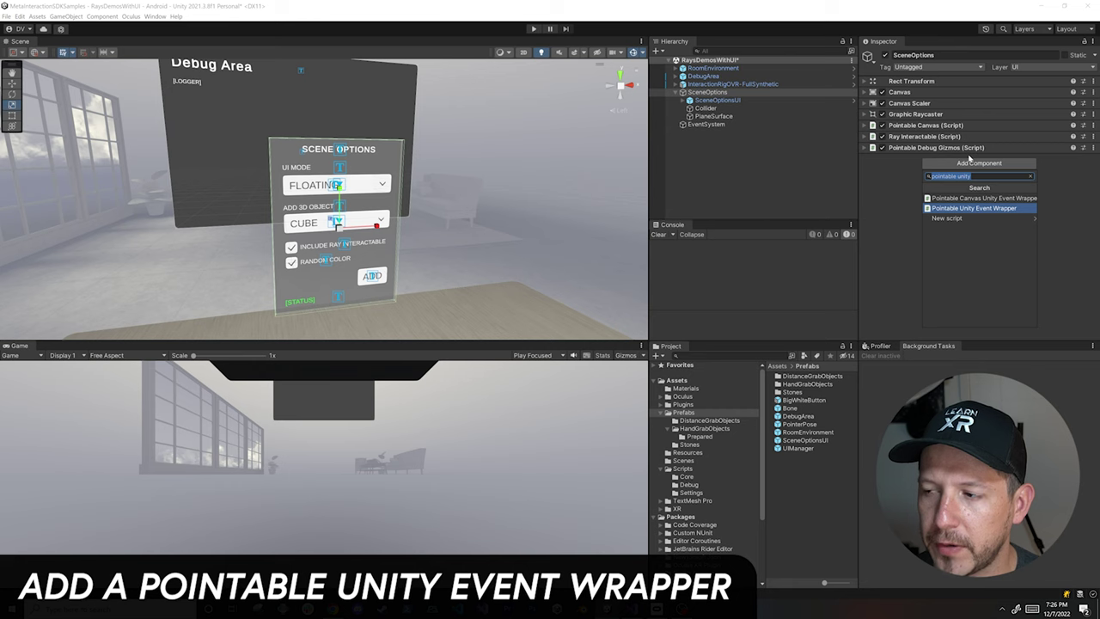
key(Return)
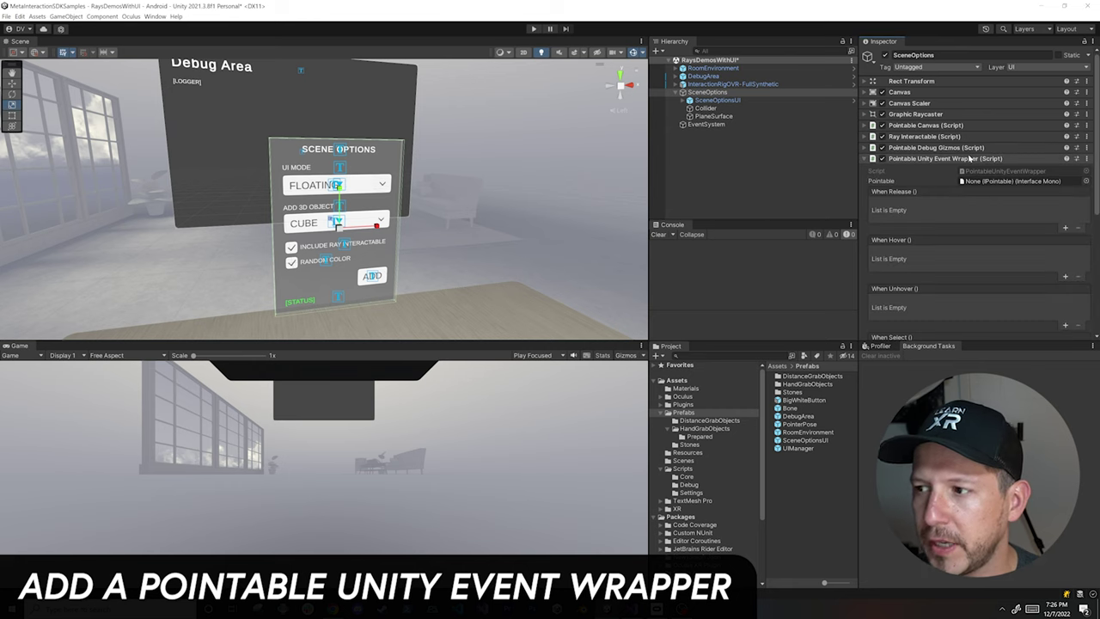
click(983, 182)
drag(984, 182, 988, 182)
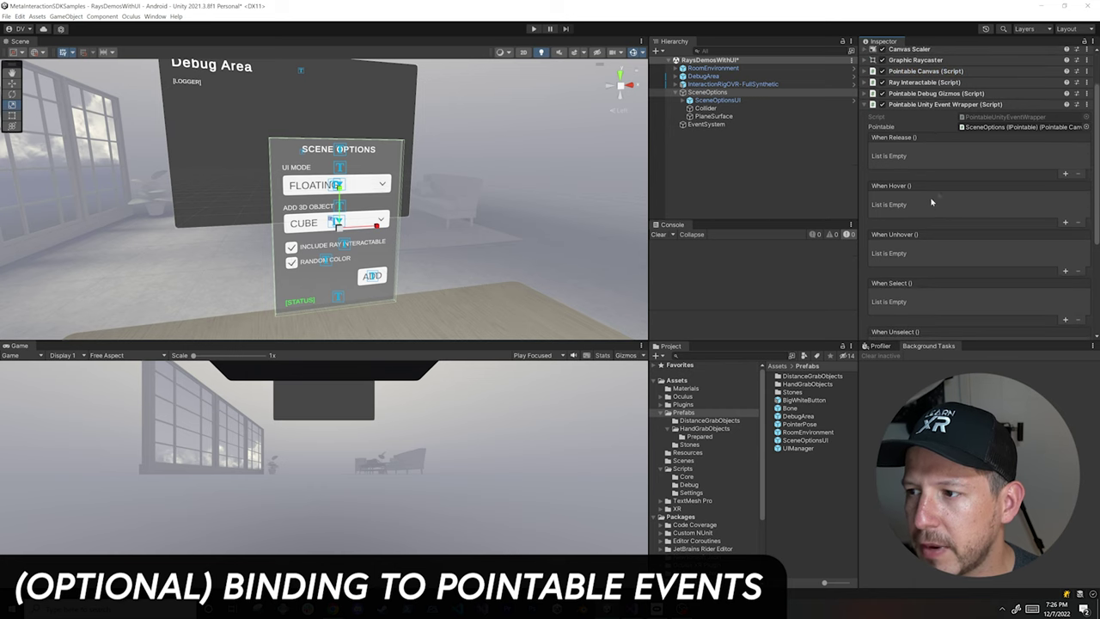
- Add DebugArea Logger.LogInfo responses to the wrapper's Release and Unhover events
scroll(1063, 196, down, 2)
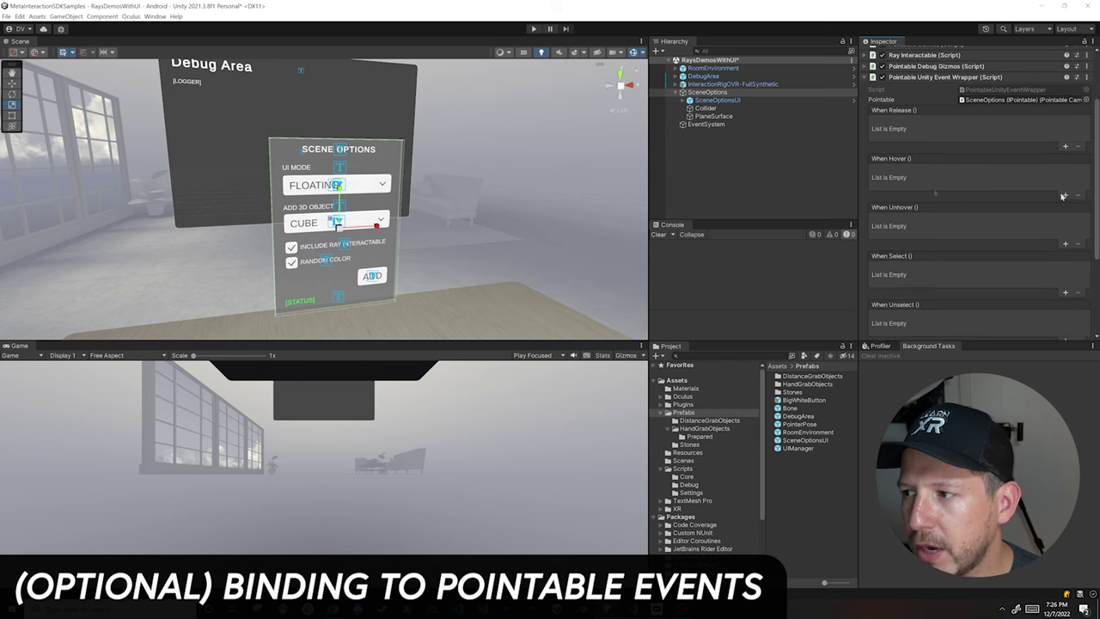
click(1066, 146)
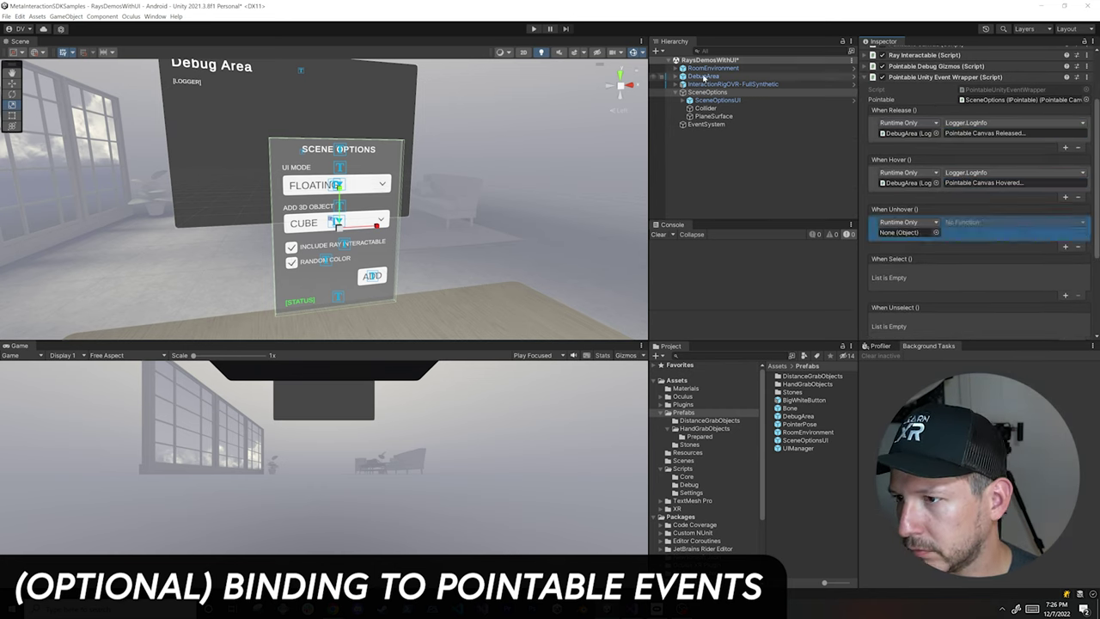
drag(704, 77, 902, 232)
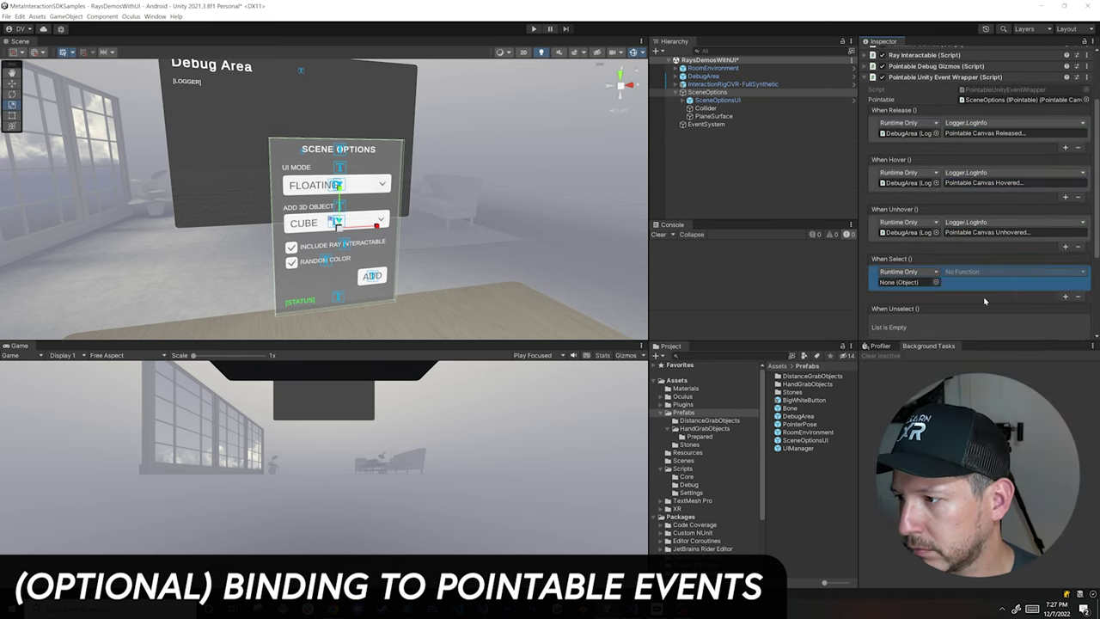
click(1014, 222)
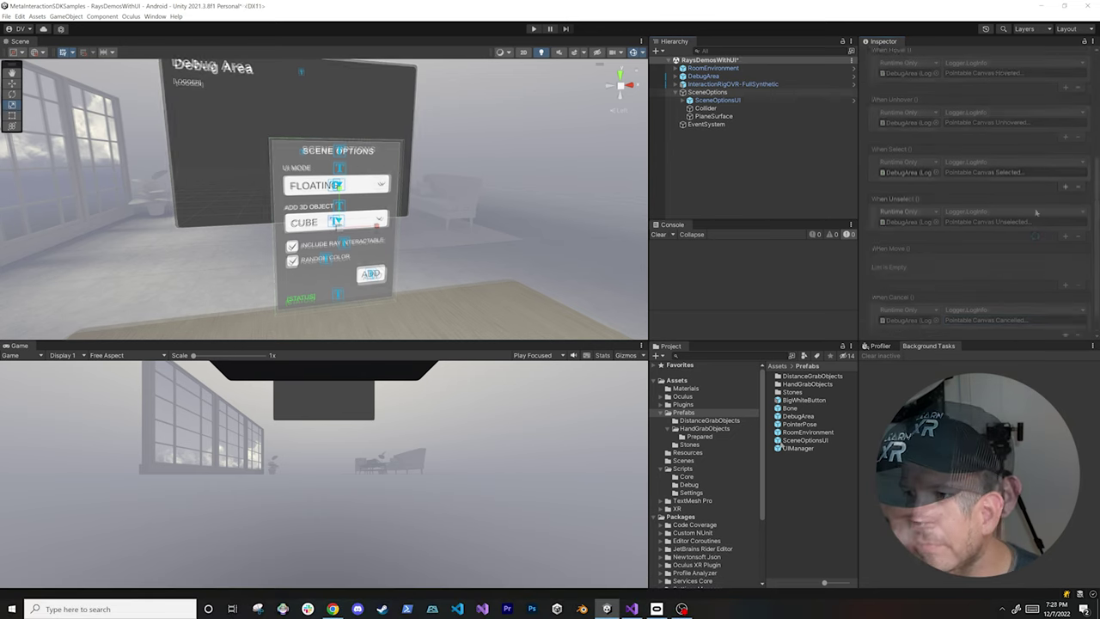
- Drag the UIManager prefab from Assets/Prefabs into the Hierarchy
drag(745, 159, 744, 159)
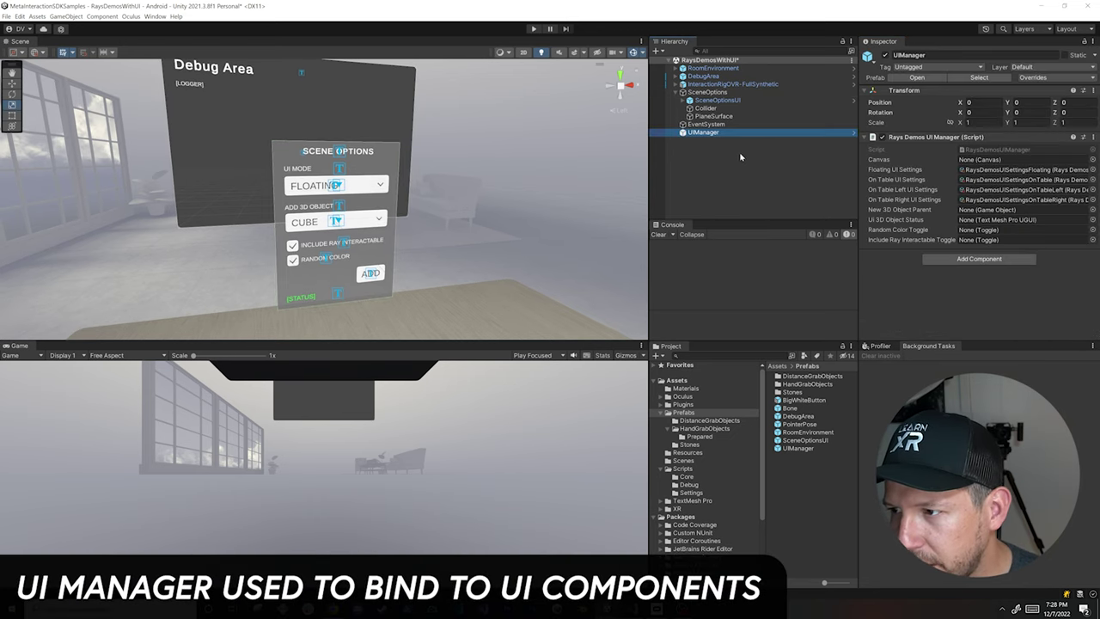